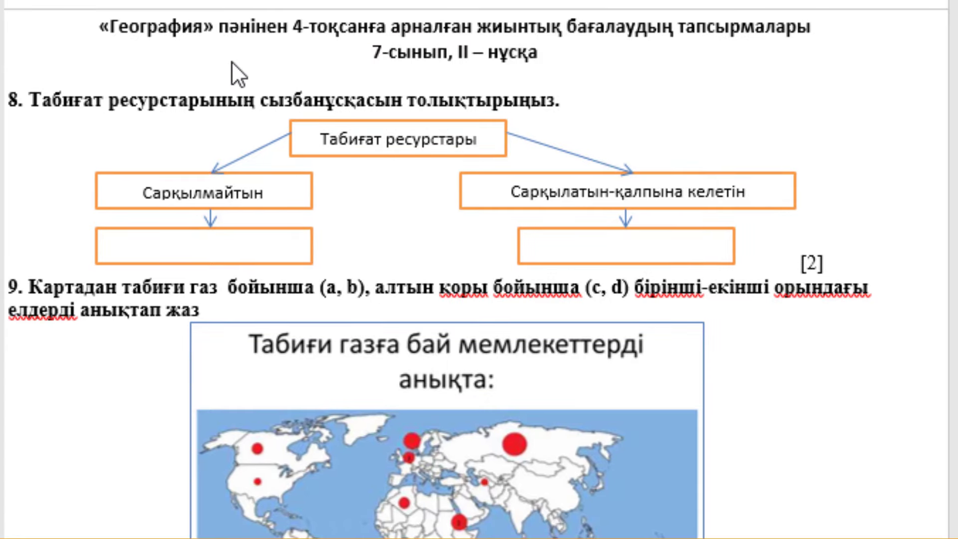
- Fill the diagram boxes with 'Жел энергиясы, ауа, климат, теңіз толқыны' and 'Су, жануарлар, өсімдіктер, топырақ'
click(245, 100)
click(293, 157)
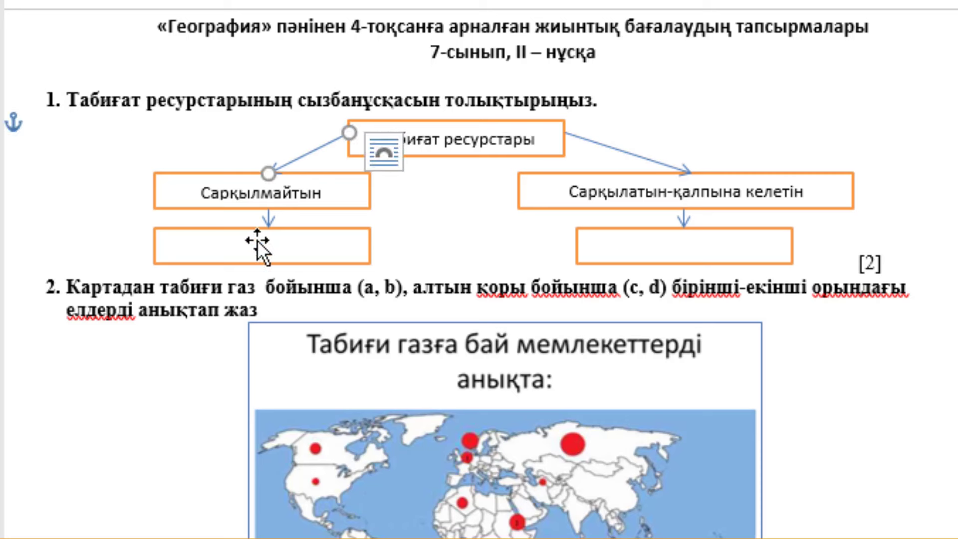
click(246, 255)
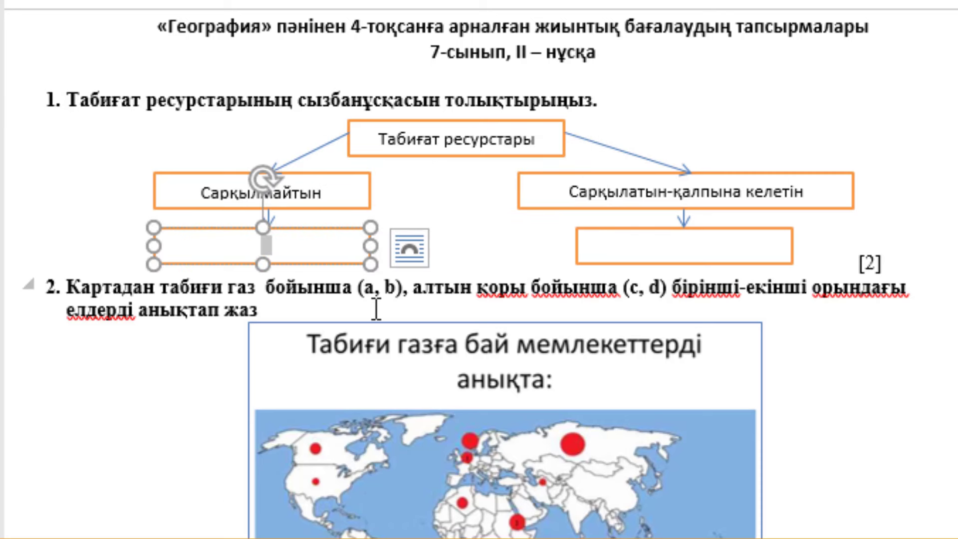
text(же)
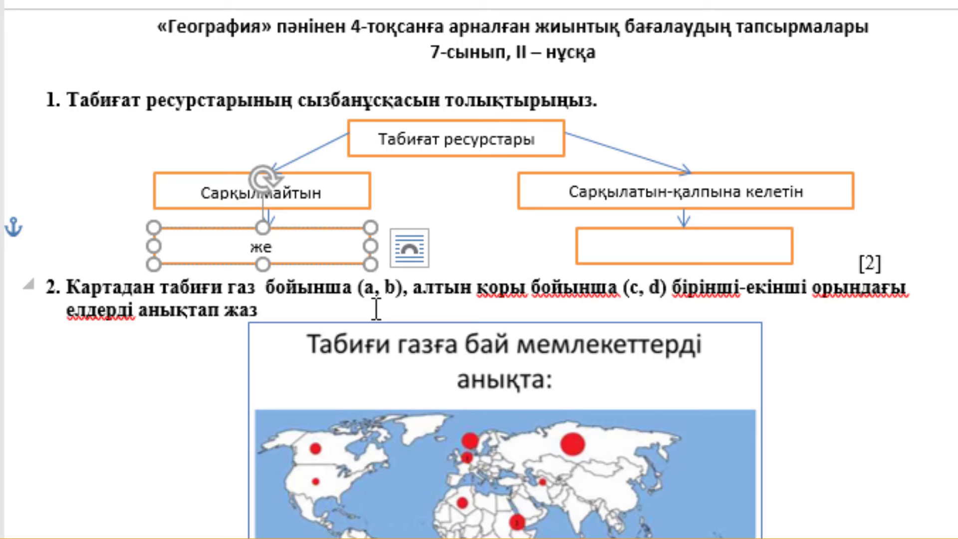
text(л энер)
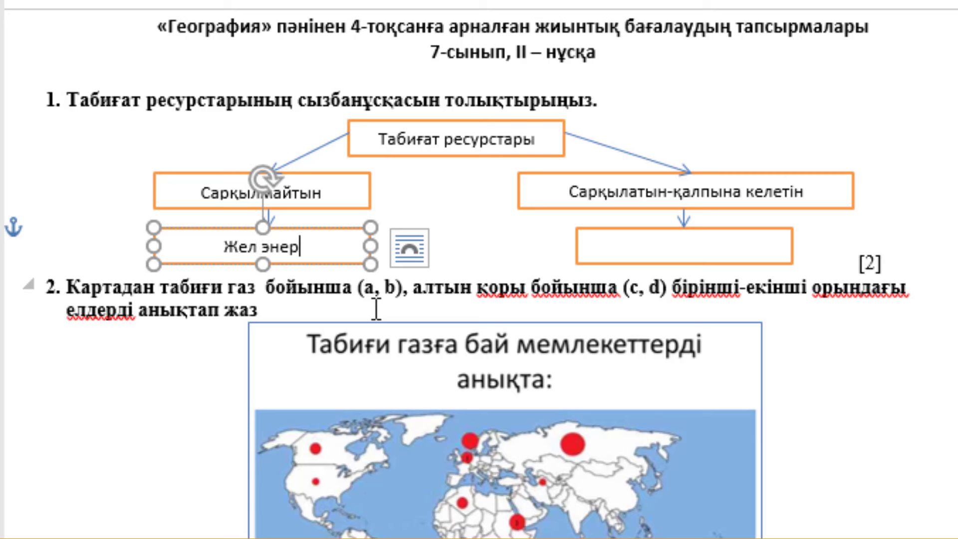
text(гися)
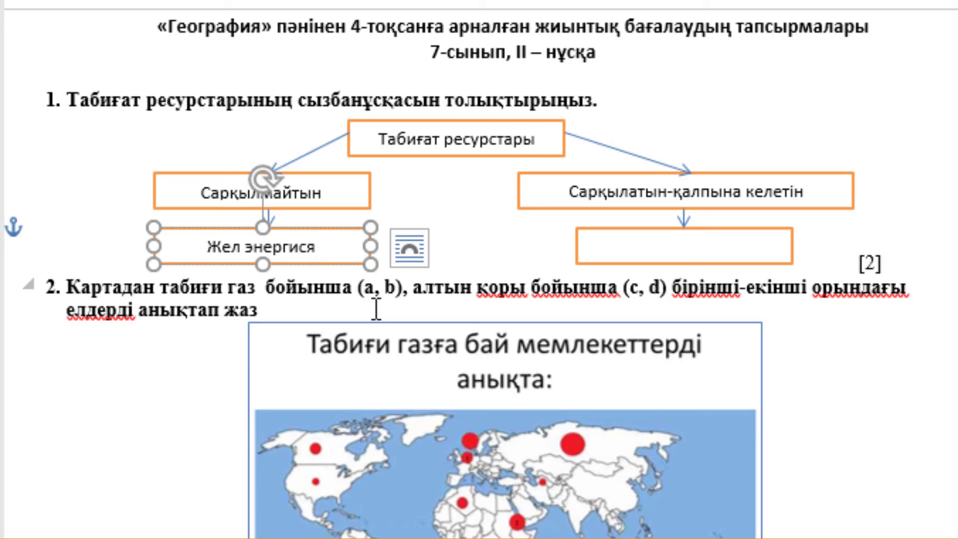
text(,)
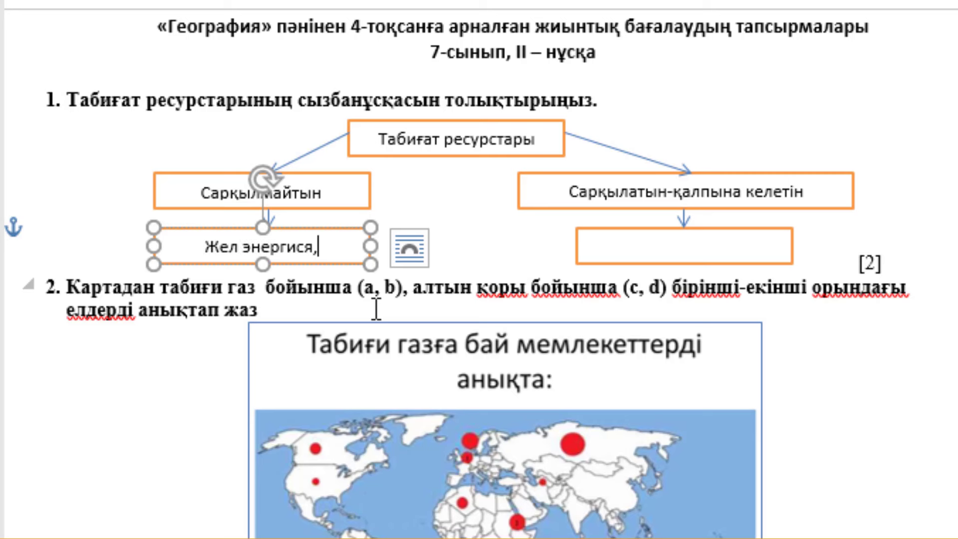
key(BackSpace)
key(BackSpace)
key(BackSpace)
text(ясы)
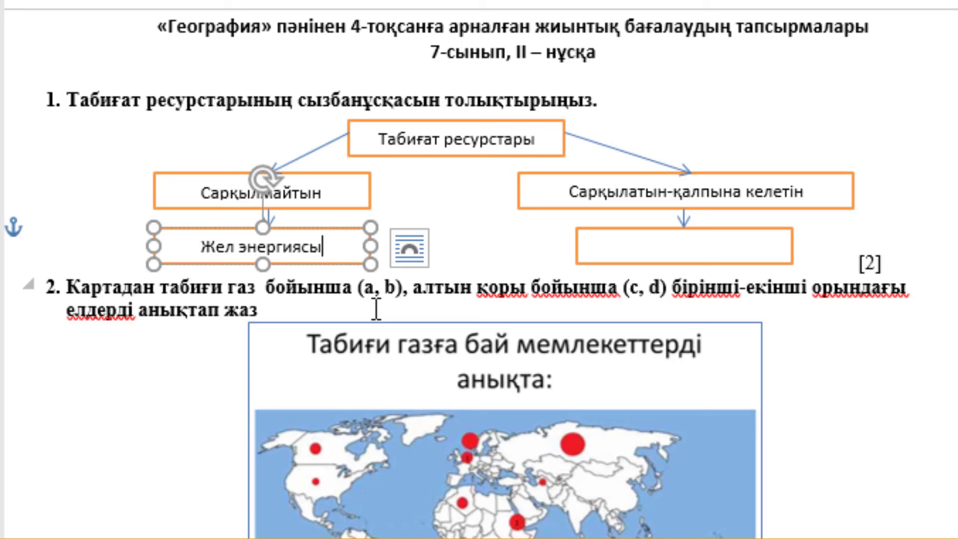
text(.)
key(BackSpace)
text(, ауа)
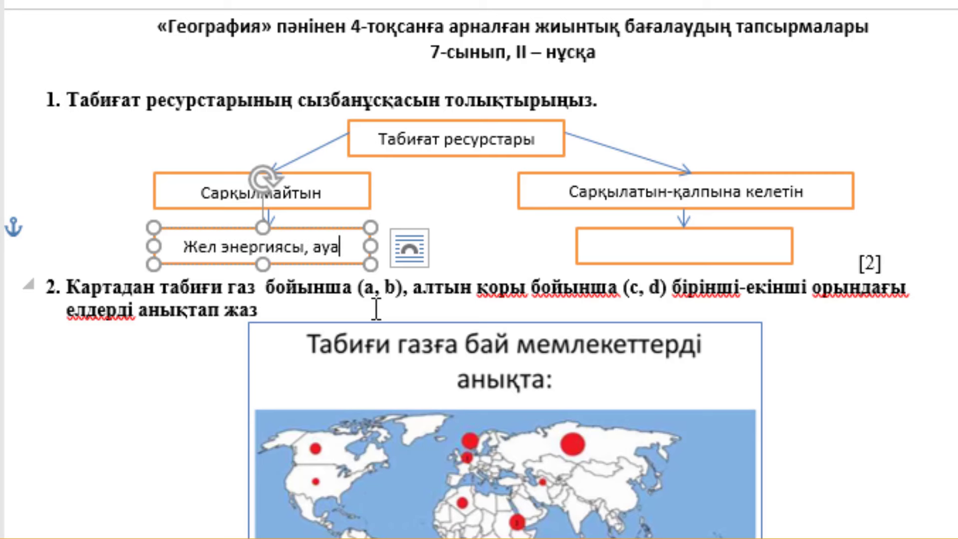
text(, кл)
key(BackSpace)
key(BackSpace)
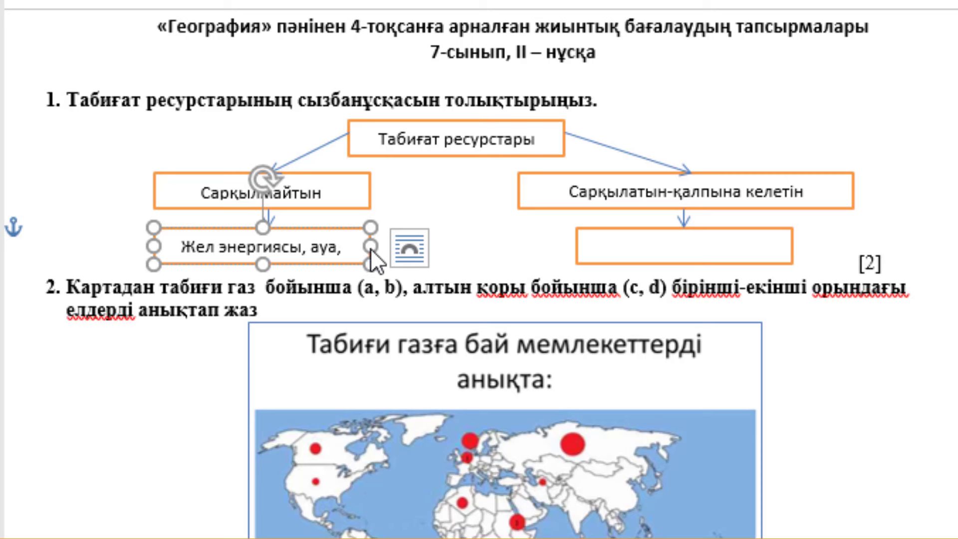
click(644, 250)
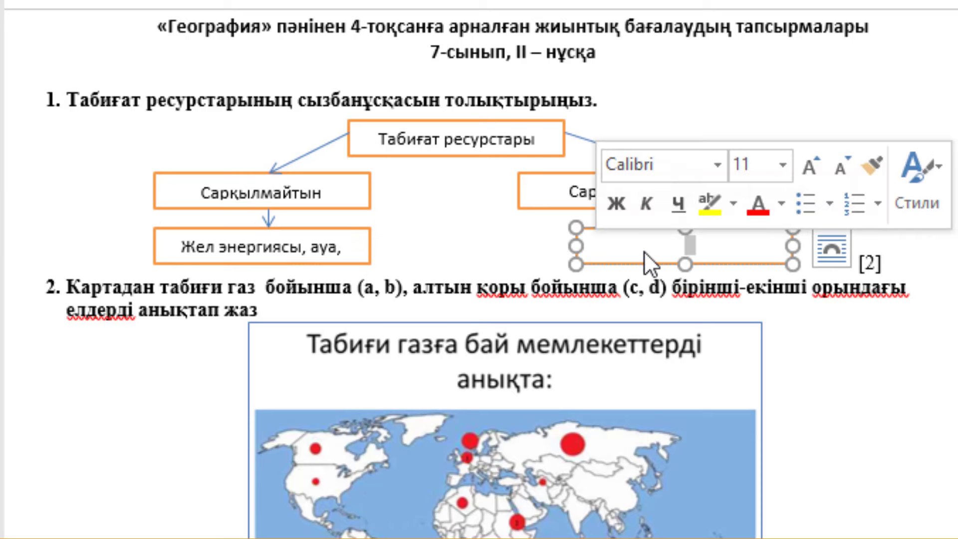
text(Су, )
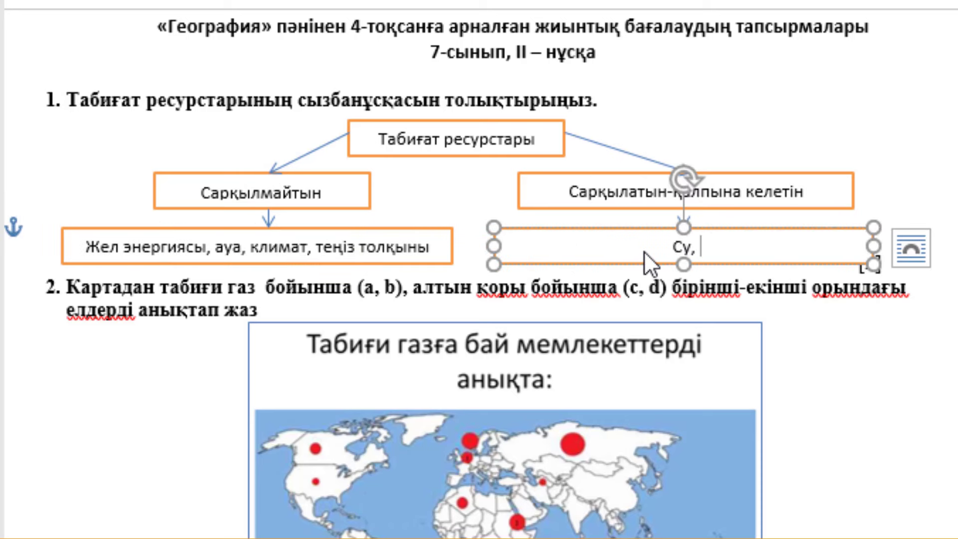
text(жануарла)
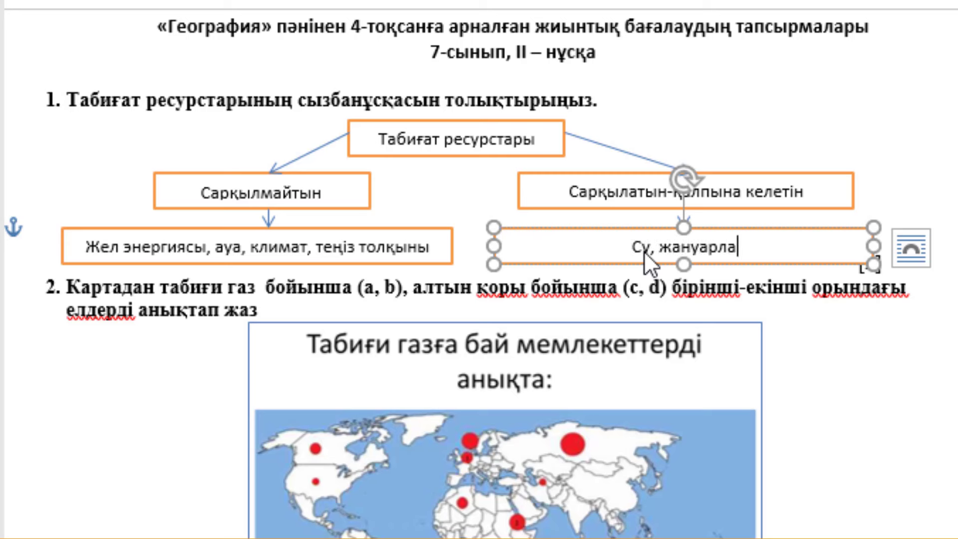
text(р, өс)
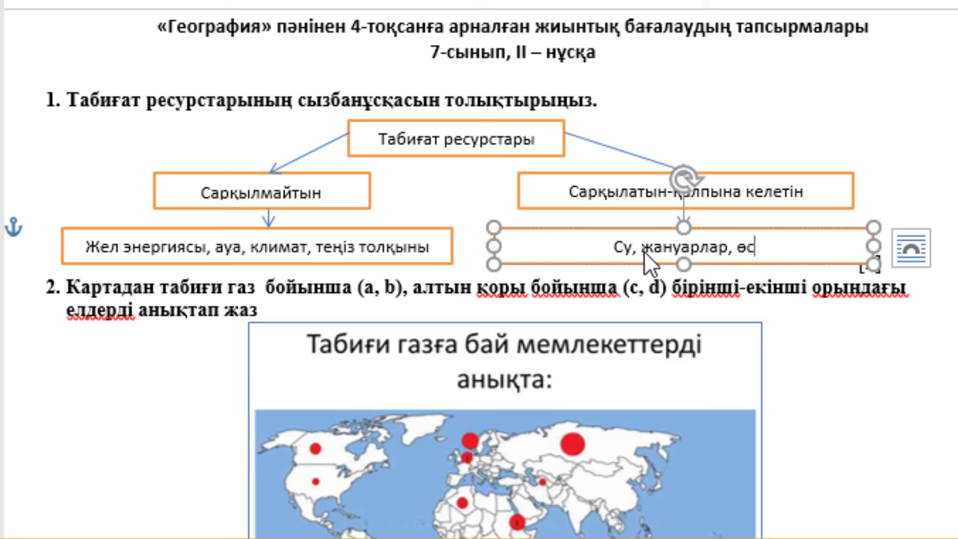
text(імдіктер)
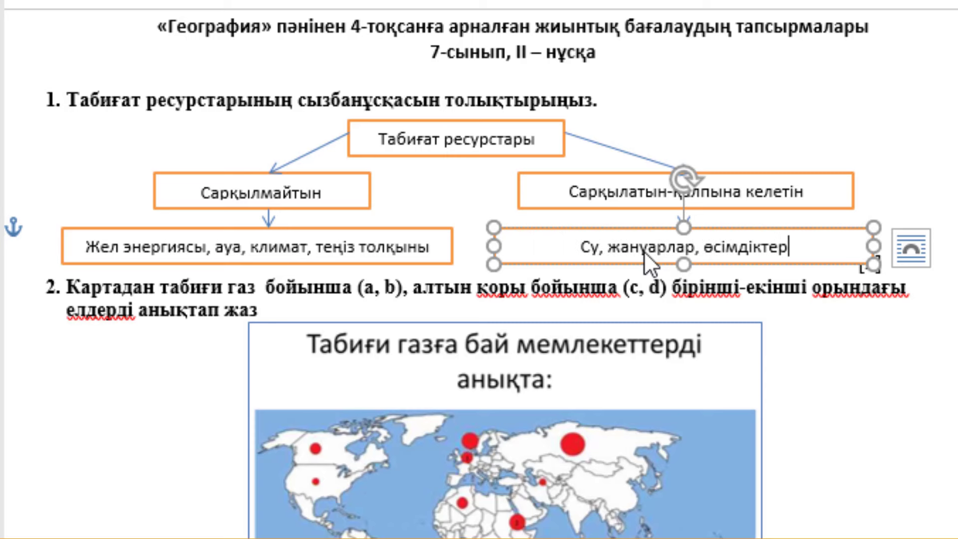
text(, топыр)
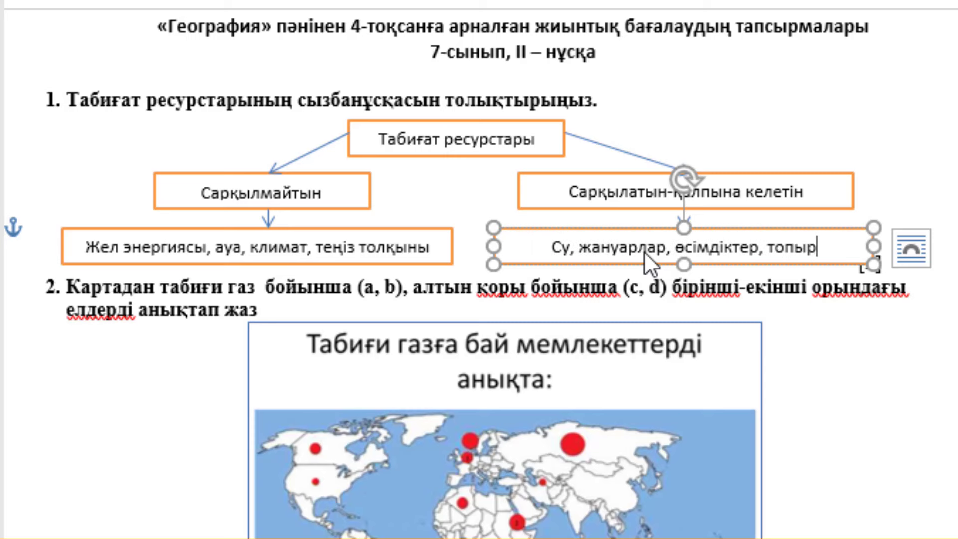
text(ақ)
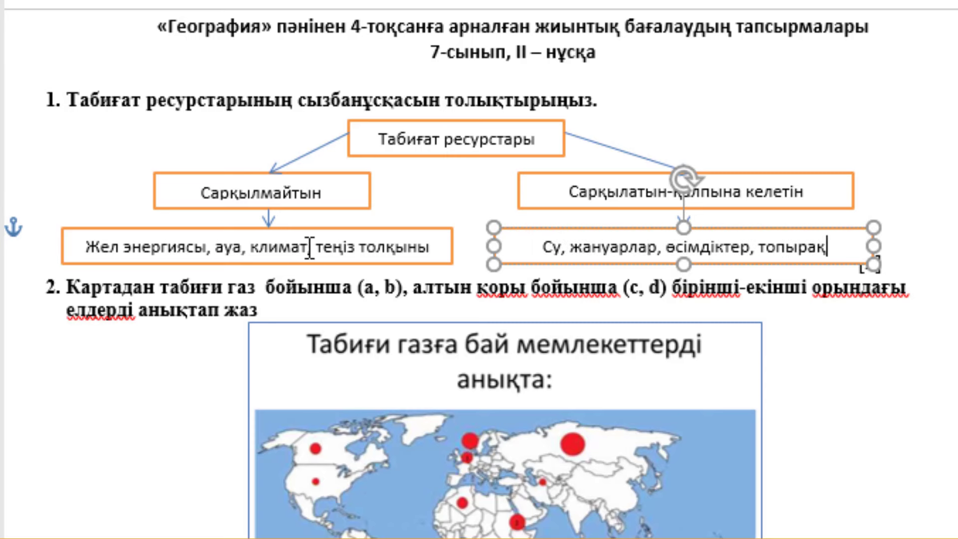
- Answer question 2's gas lines a and b with Ресей and Сауд арабиясы
scroll(310, 247, down, 3)
scroll(309, 247, down, 3)
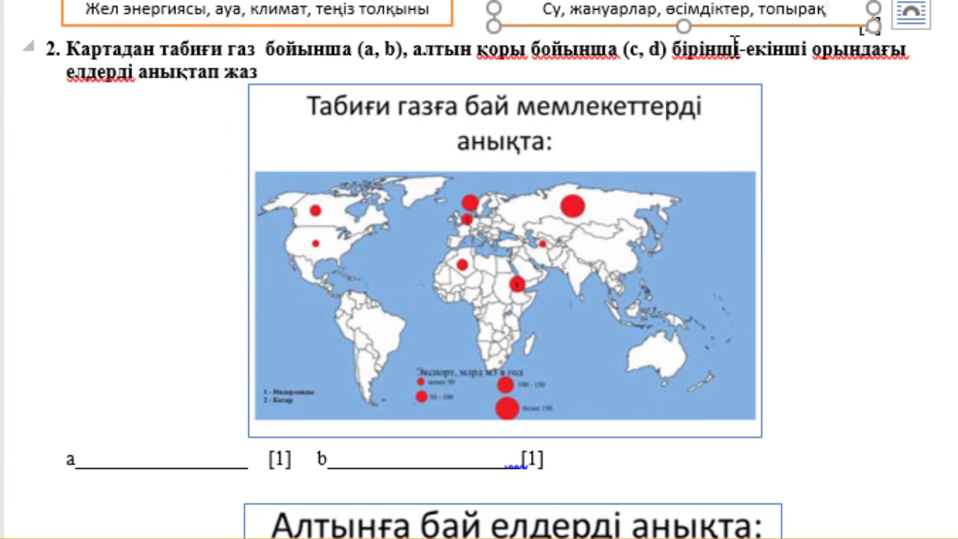
scroll(620, 172, down, 1)
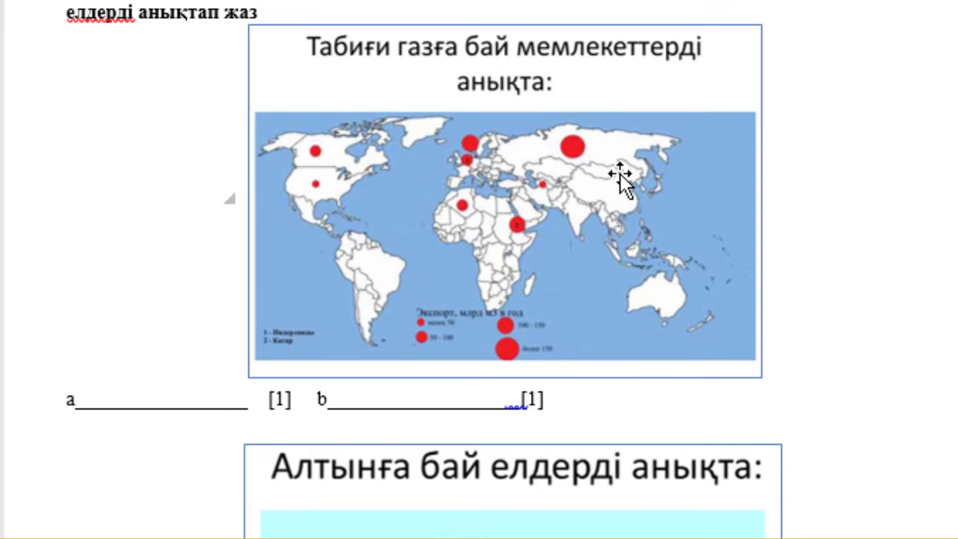
click(83, 403)
text(Рес)
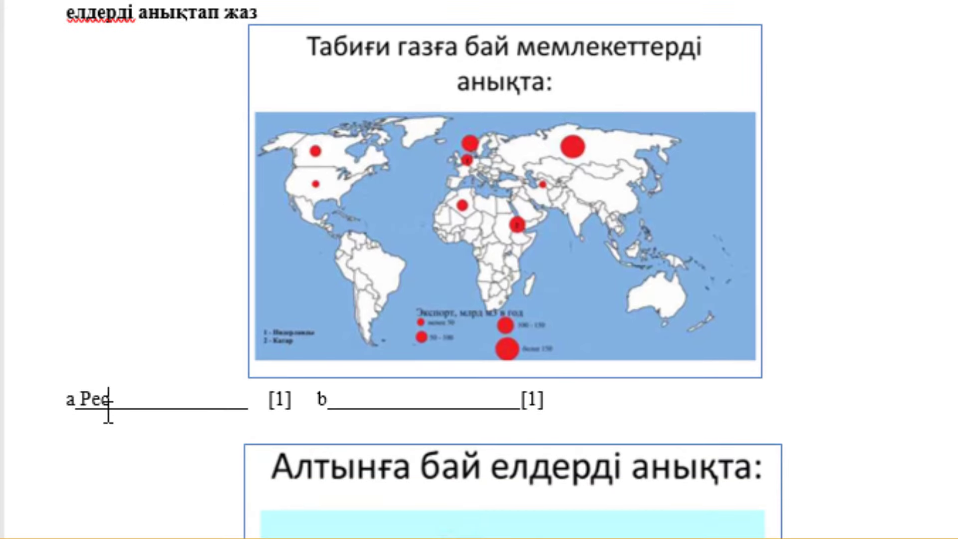
text(ей)
click(335, 398)
text(а )
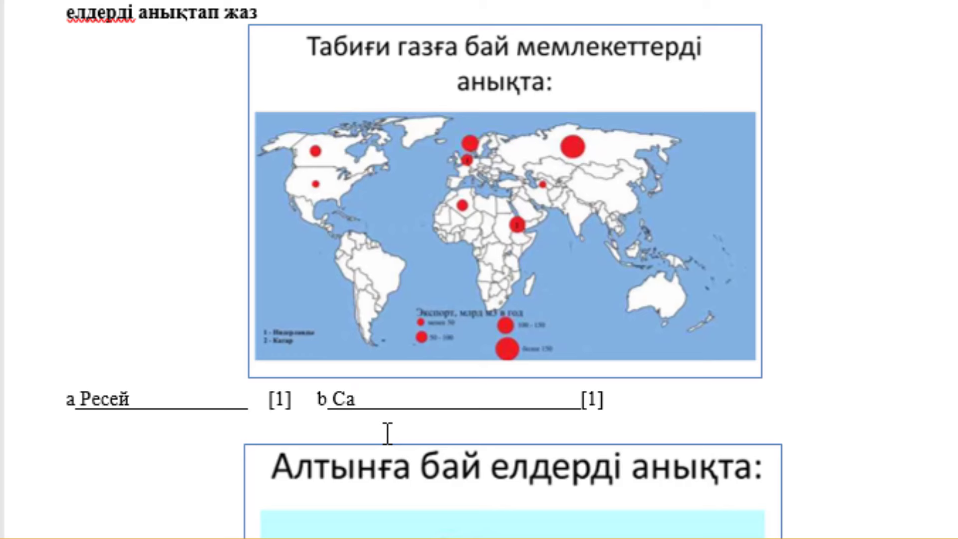
text(уд ара)
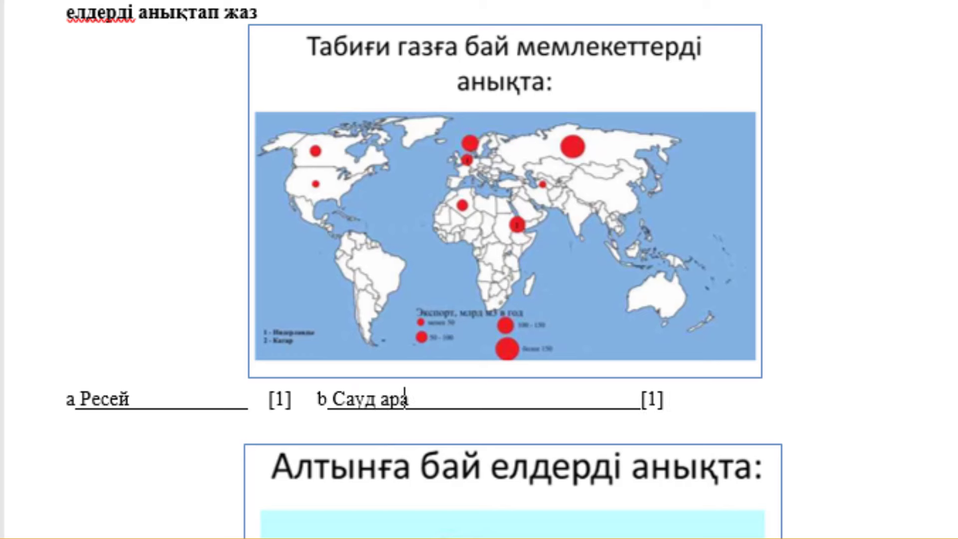
text(биясы)
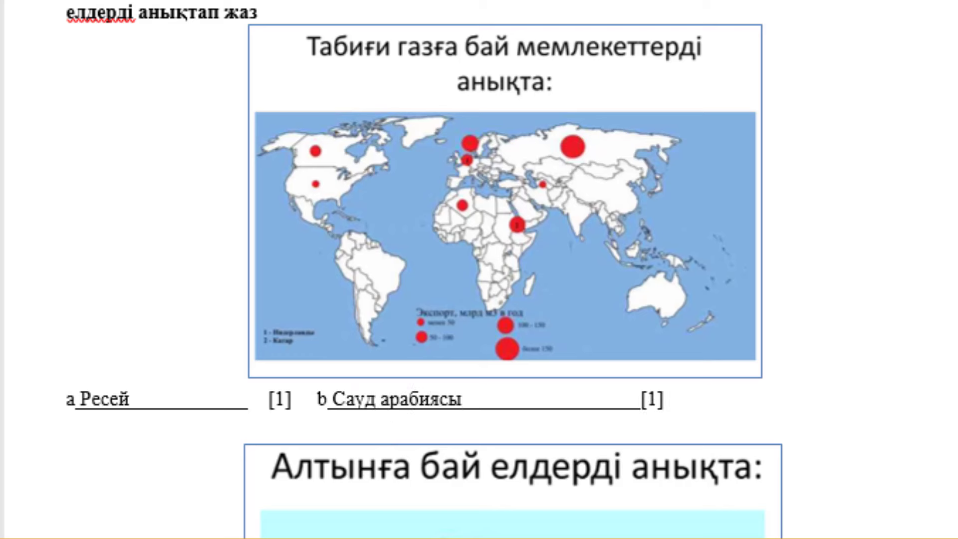
- Answer question 2's gold lines c and d with ОАР and АҚШ
scroll(385, 433, down, 5)
scroll(385, 433, down, 3)
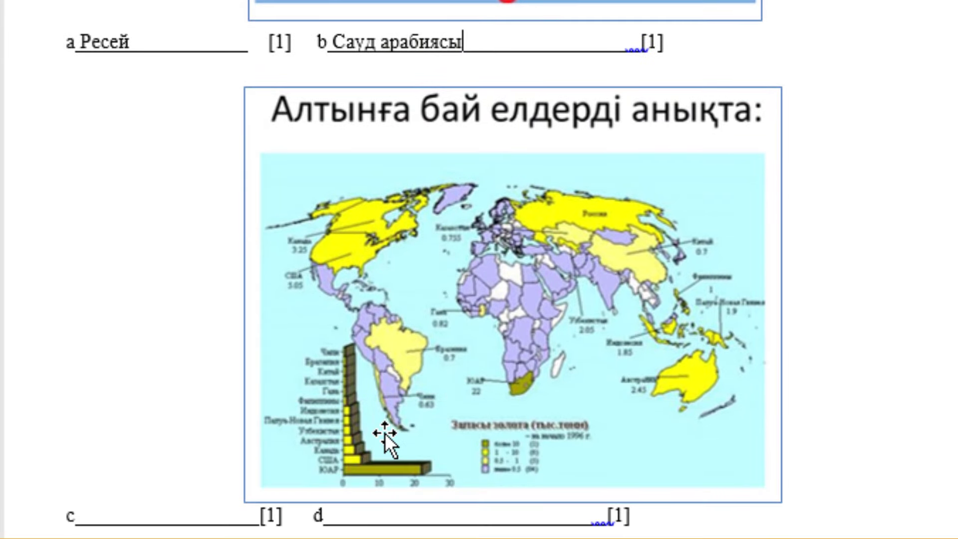
scroll(385, 433, down, 1)
scroll(383, 433, down, 1)
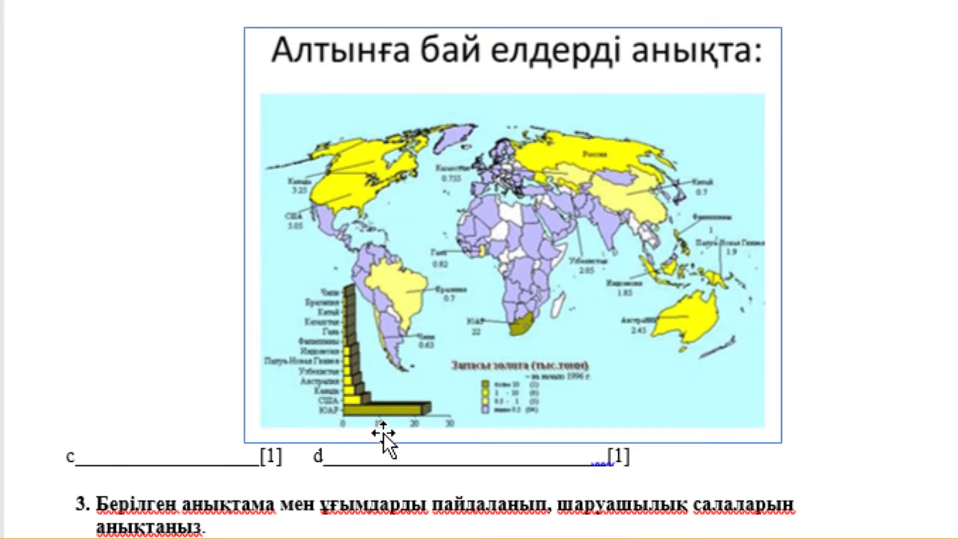
click(87, 459)
text(ОАР)
click(340, 454)
text(АҚШ)
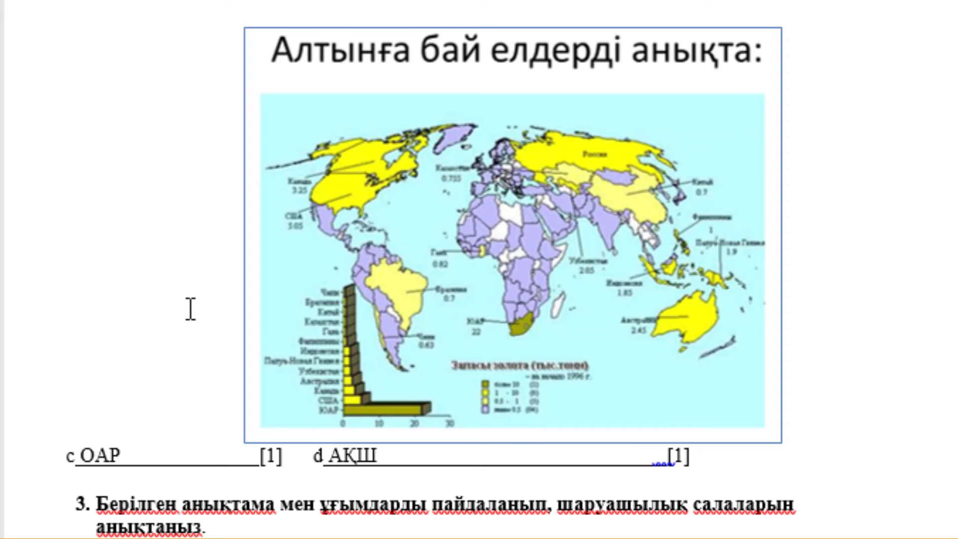
- Type 'ауыл' in question 3a's blank and trim the extra underscores after it
scroll(190, 309, down, 1)
scroll(190, 309, down, 2)
scroll(191, 309, down, 2)
scroll(191, 310, down, 2)
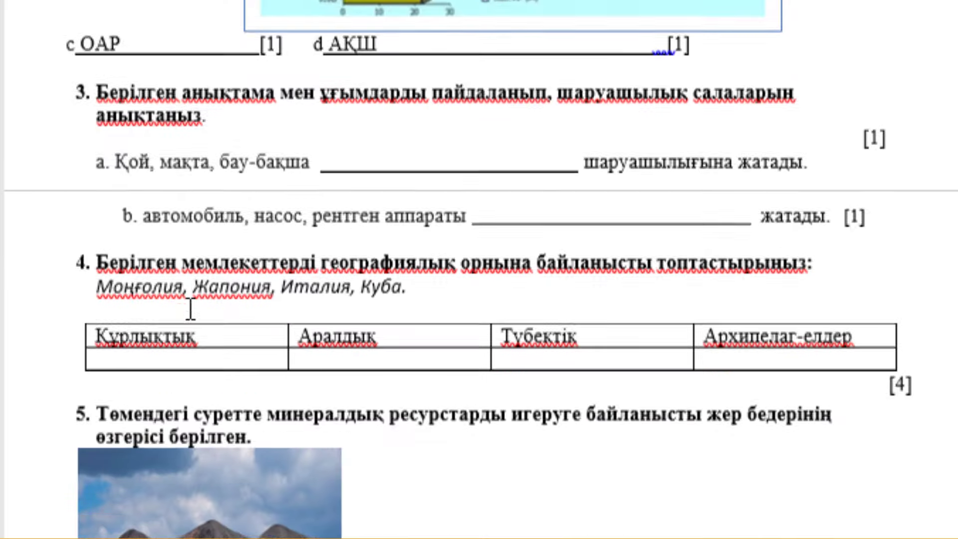
scroll(190, 309, down, 2)
scroll(187, 307, up, 2)
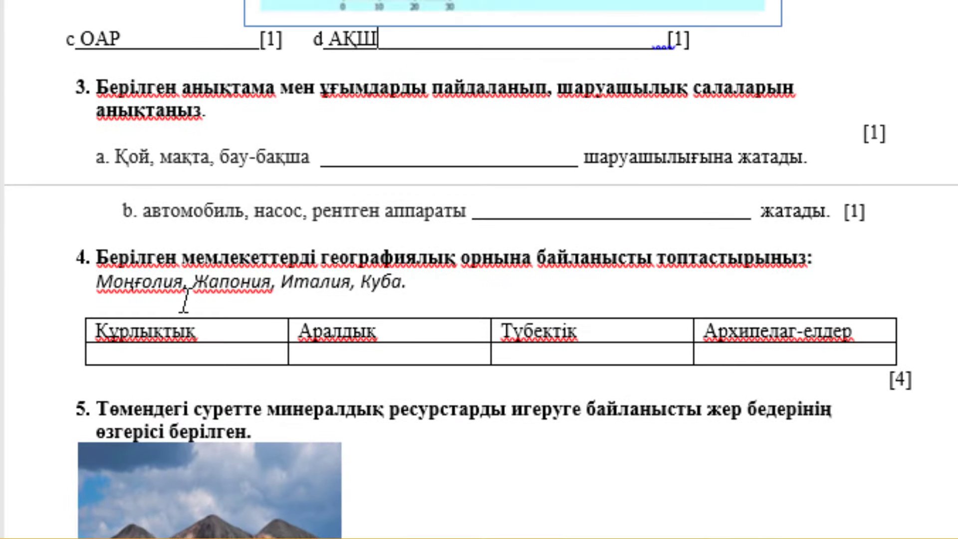
click(157, 105)
click(334, 155)
text(ауыл)
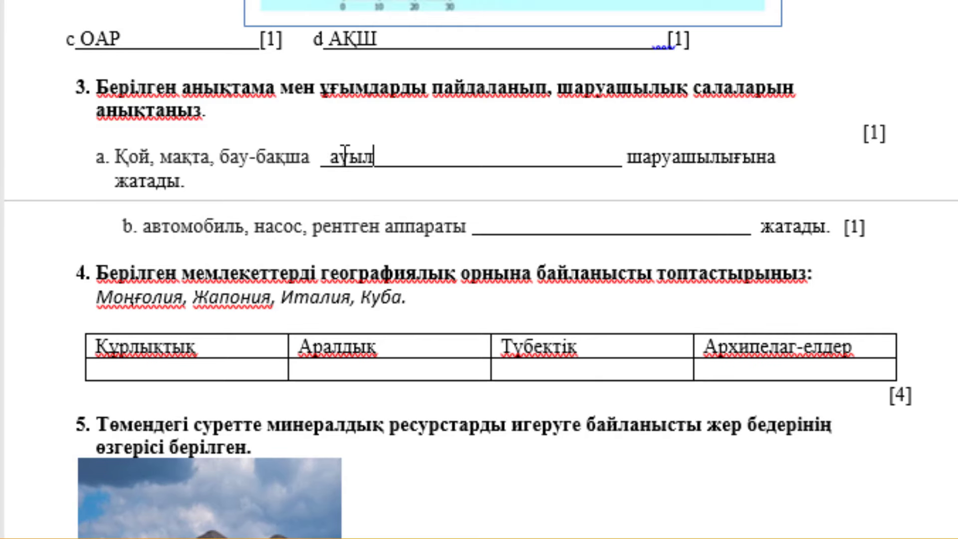
key(Delete)
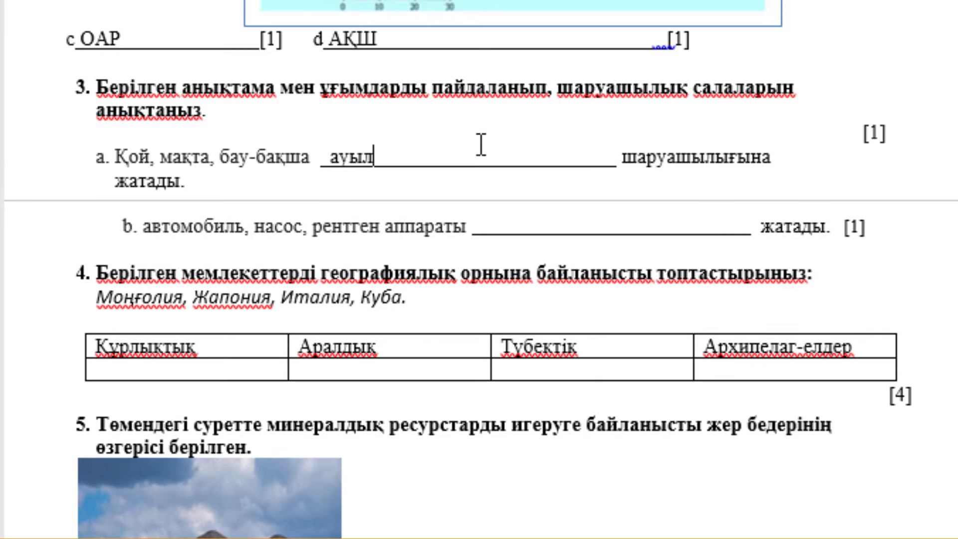
key(Delete)
key(Delete)
key(Delete)
key(Delete)
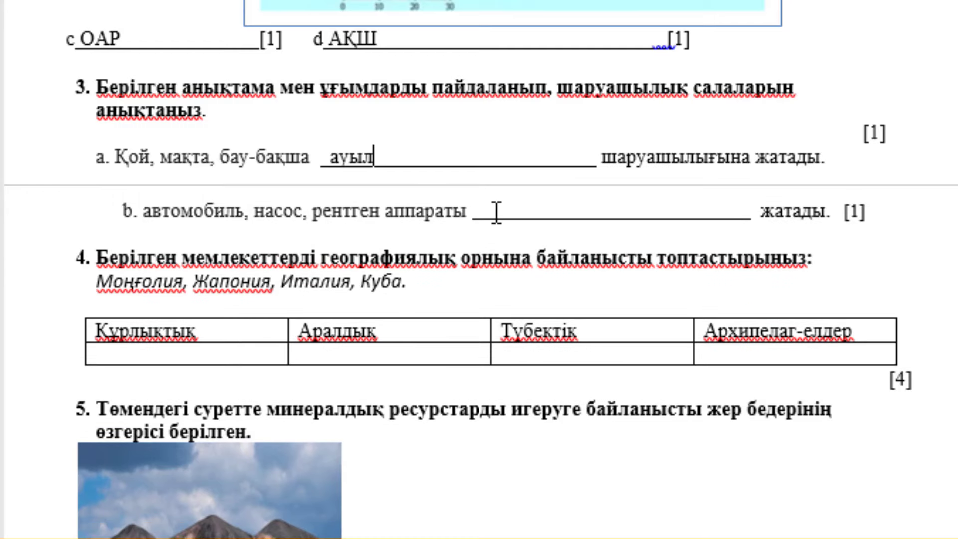
- Fill blank 3b with 'машина жасауға', removing the leftover underscores before it
click(497, 212)
text(машина )
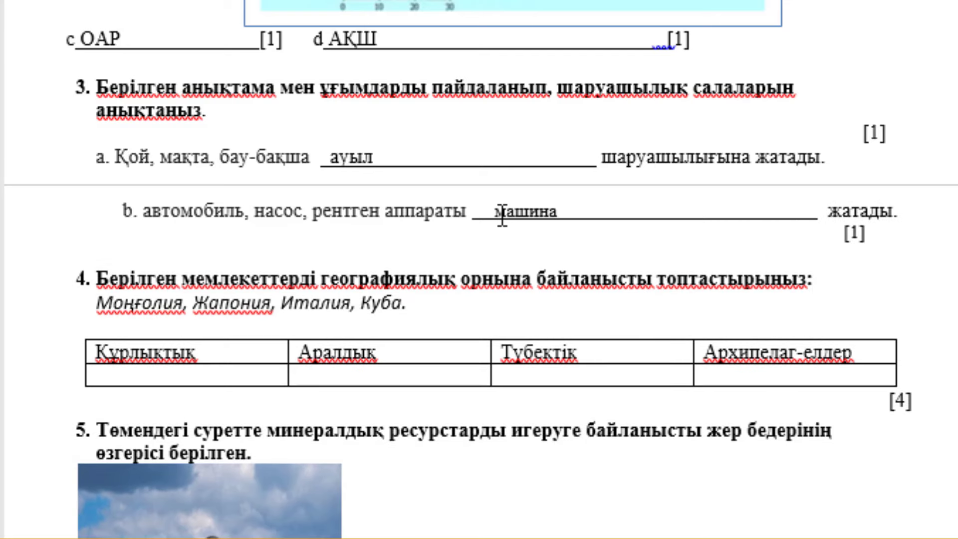
text(жасауға)
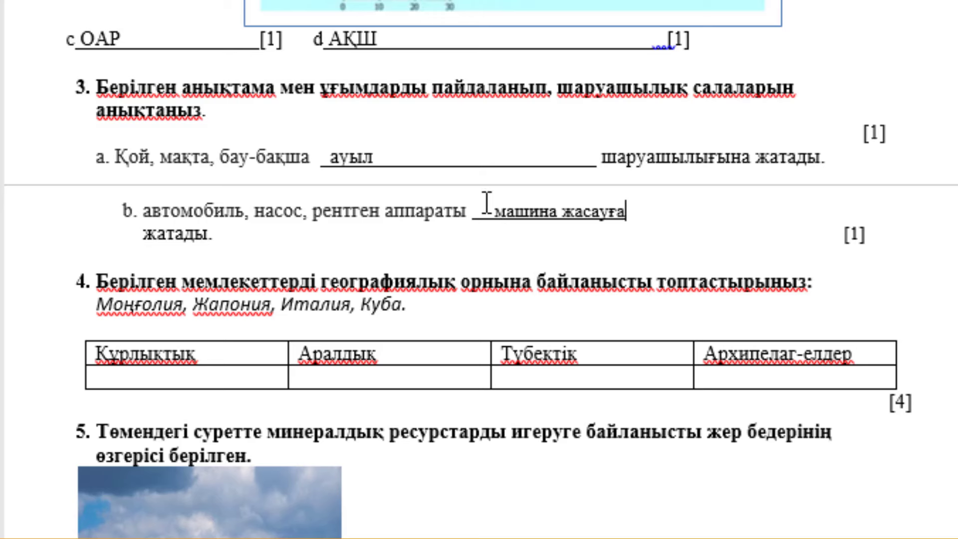
key(BackSpace)
key(BackSpace)
key(BackSpace)
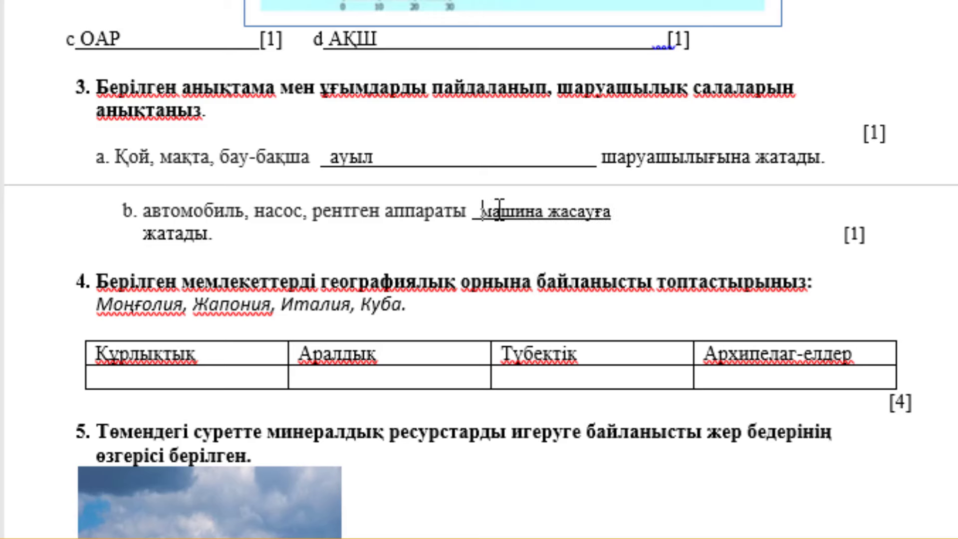
key(BackSpace)
key(BackSpace)
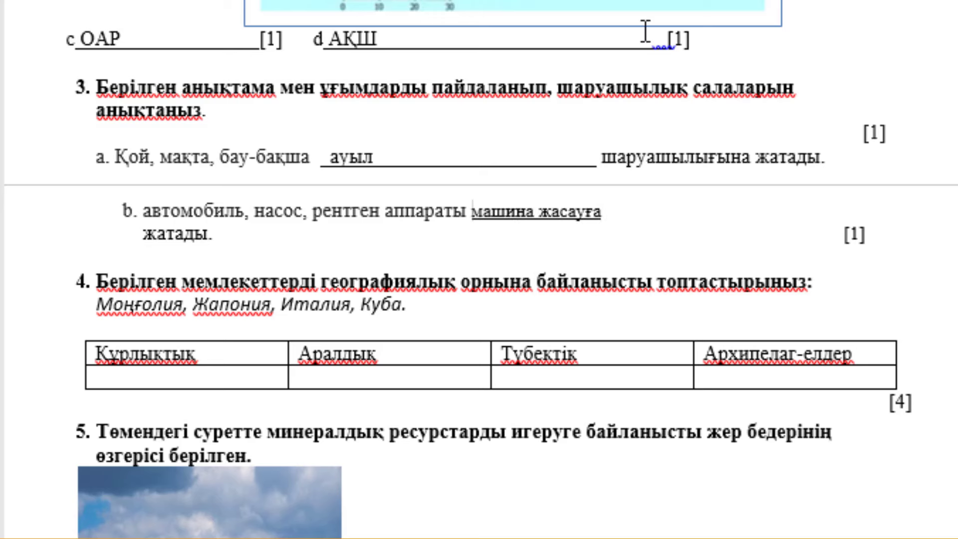
- Enter Монголия, Куба, Италия and Жапония under question 4's four location-type headers
click(266, 211)
scroll(104, 284, down, 1)
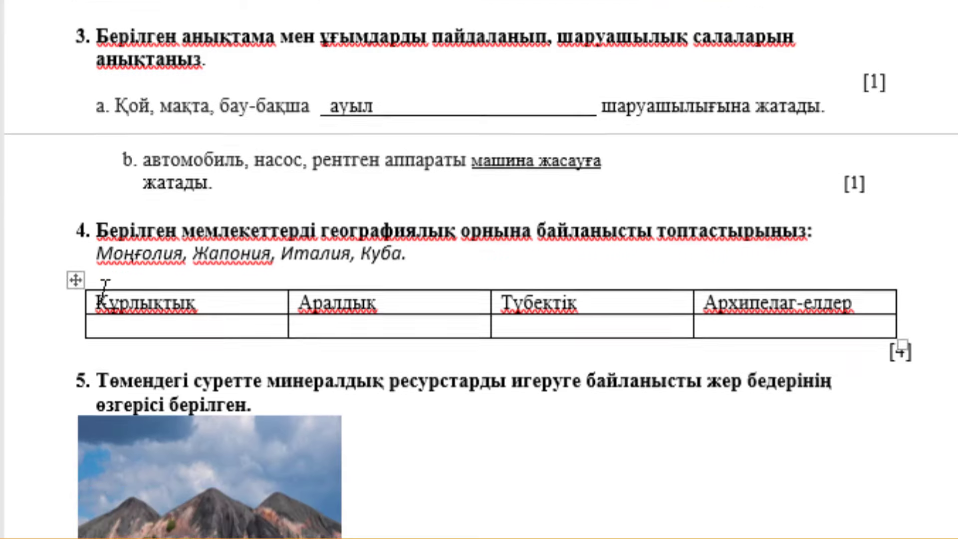
scroll(103, 284, down, 2)
text(Ита)
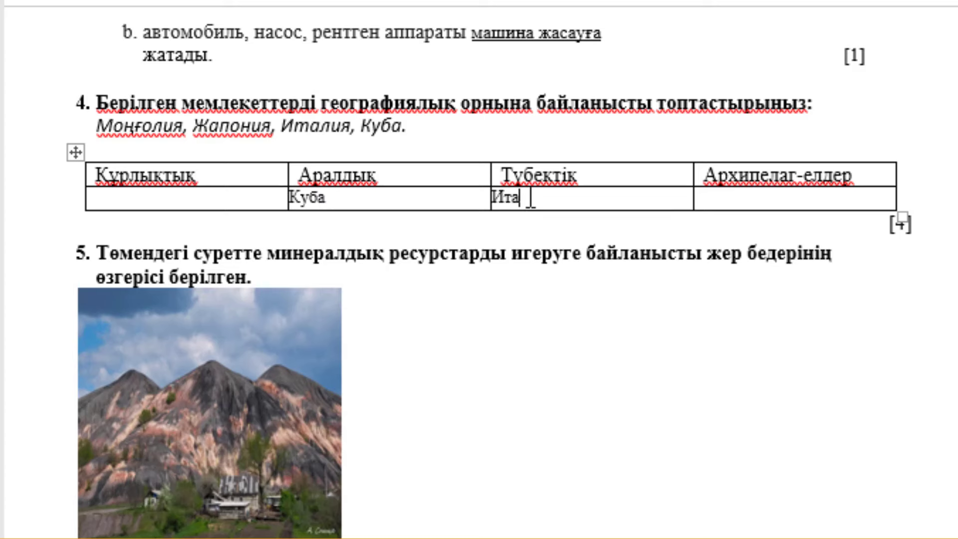
text(лия)
text(Жапон)
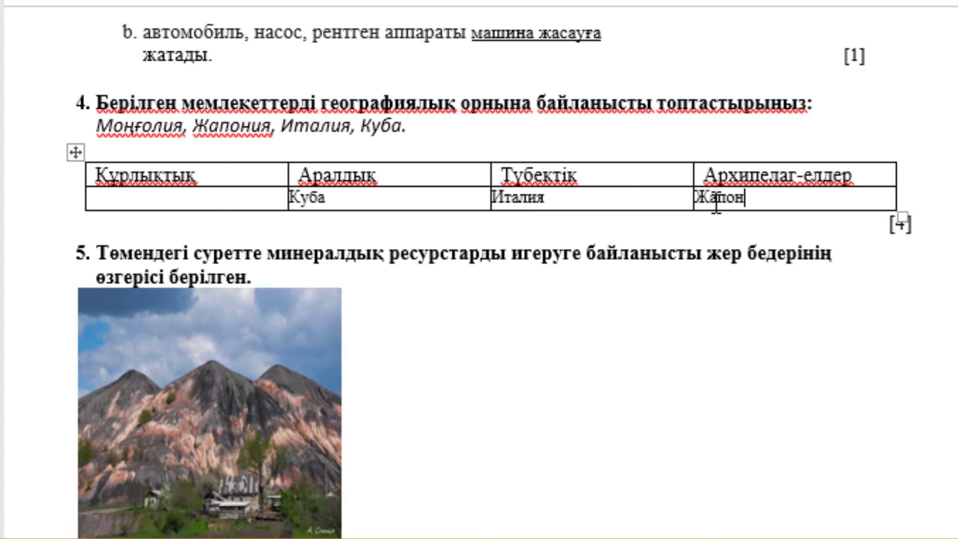
text(ия)
text(Моң)
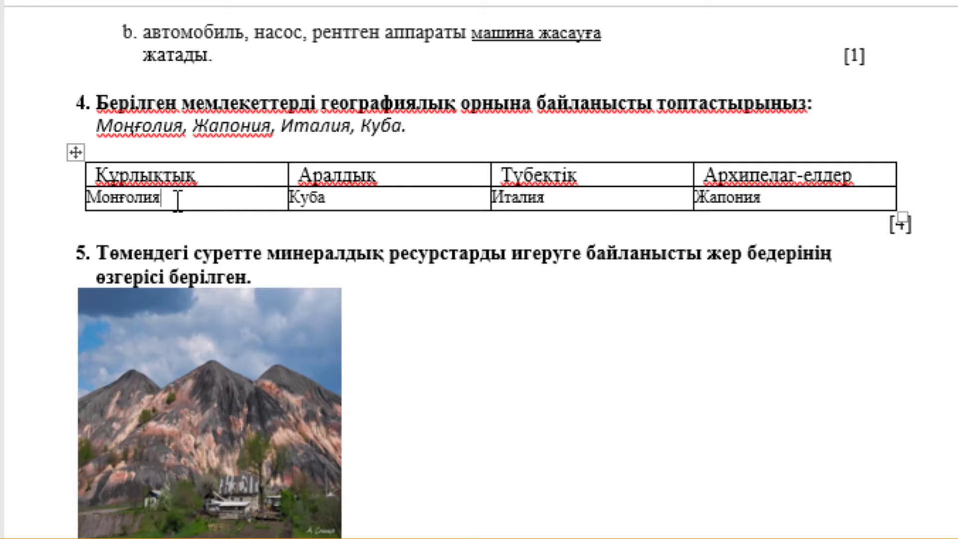
scroll(178, 199, down, 5)
- Highlight the word 'террикон' in question 5a yellow
click(326, 76)
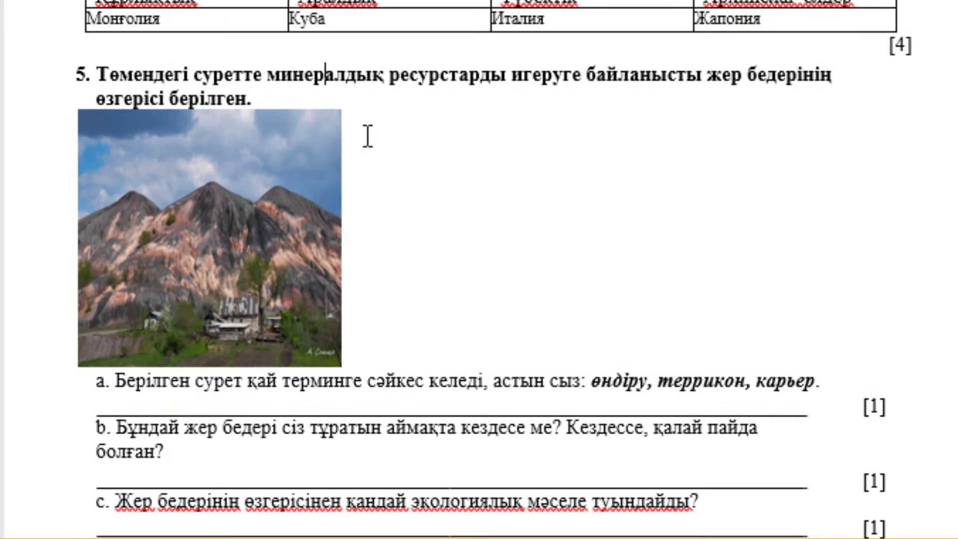
click(276, 208)
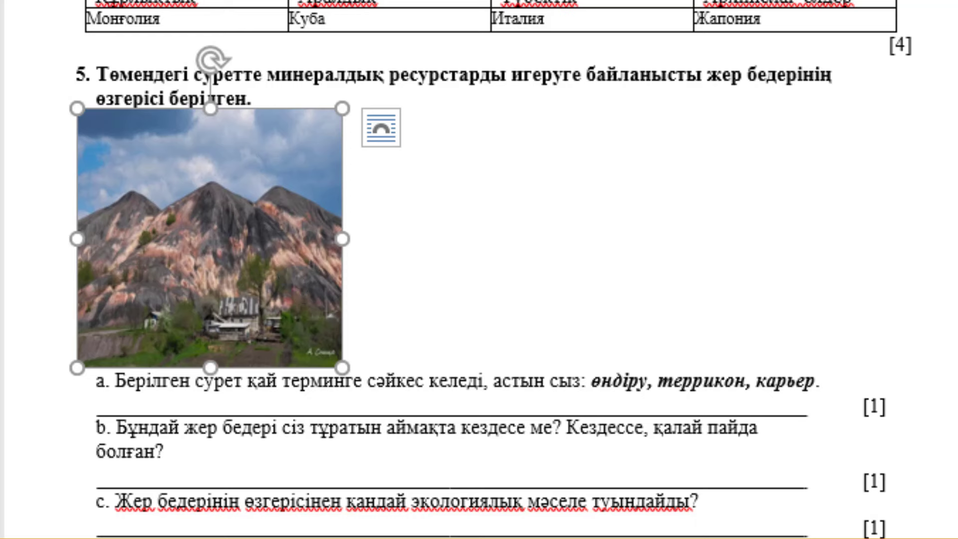
click(423, 382)
double_click(696, 372)
click(706, 327)
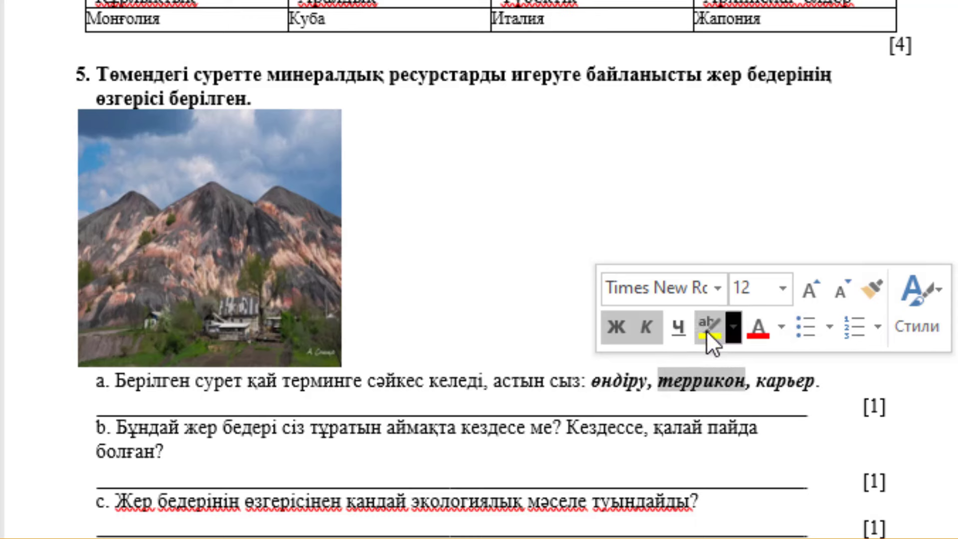
- Answer the landform question with 'Пайдалы қазбалардың ашық әдіспен алынуы' on a new line
click(150, 430)
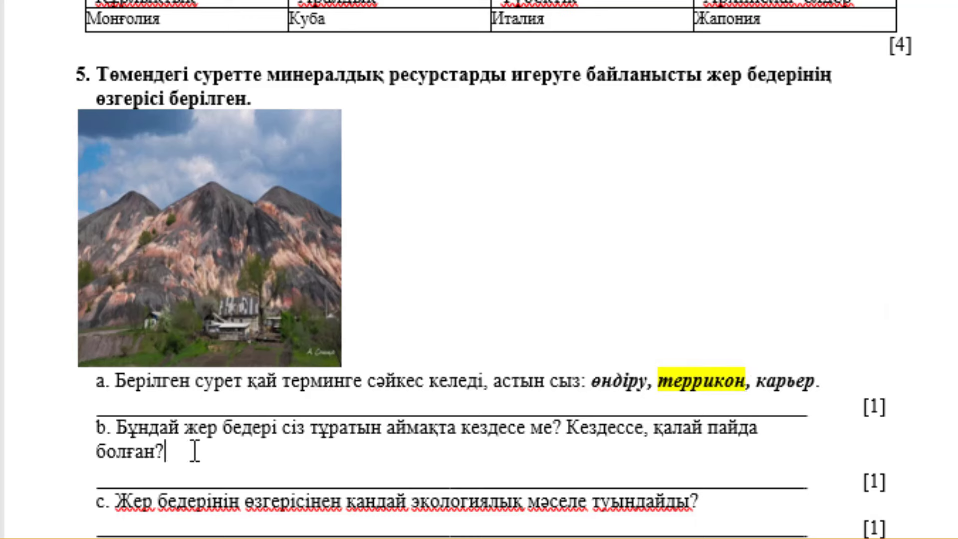
click(194, 450)
key(Return)
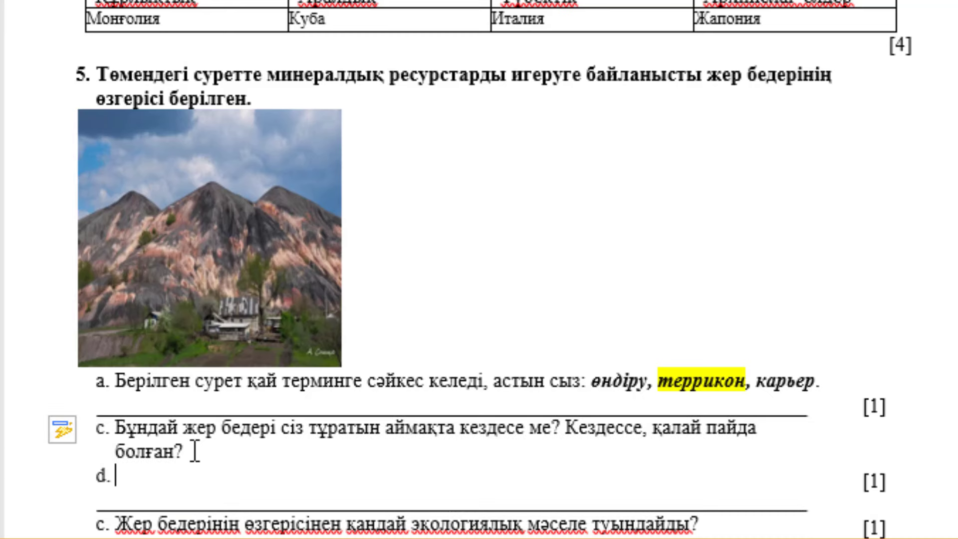
key(BackSpace)
text(пайа)
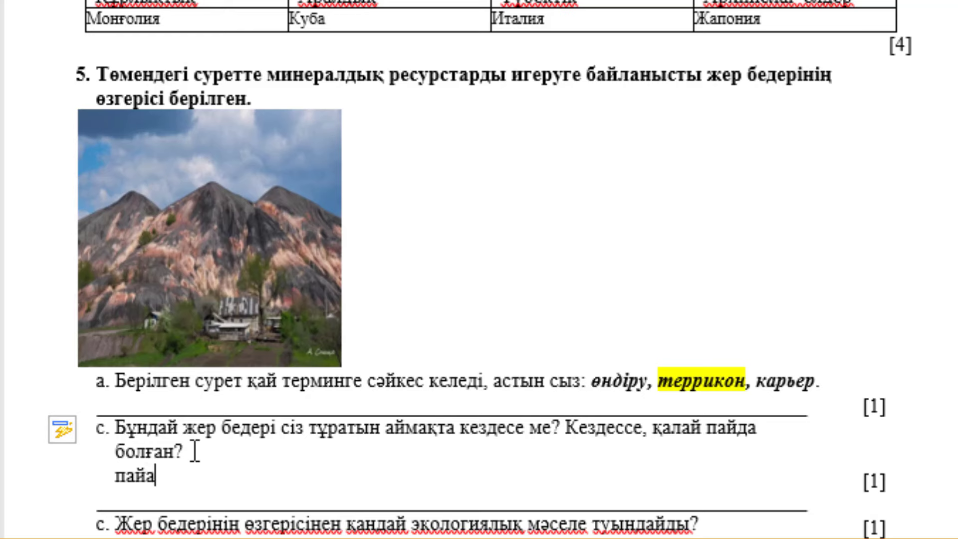
key(BackSpace)
text(далы )
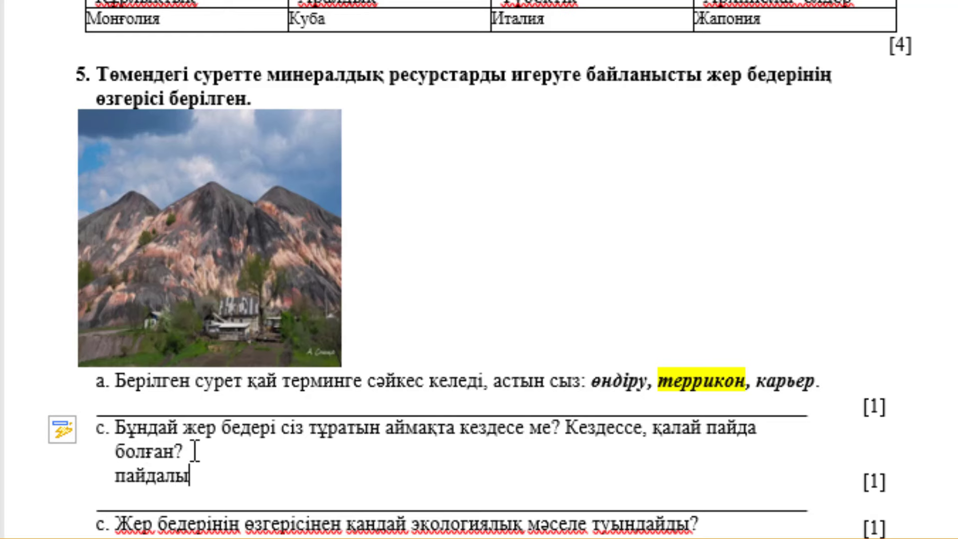
text(казбал)
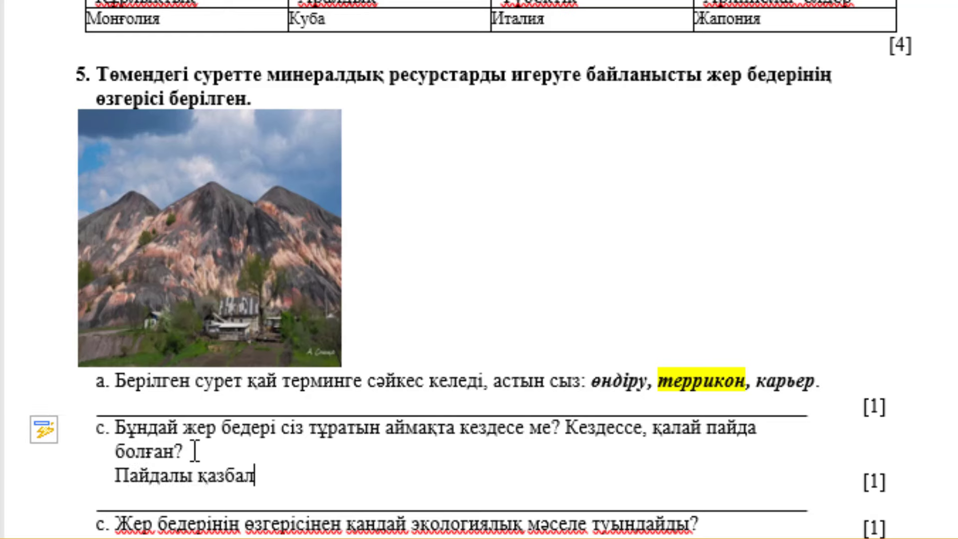
text(ардың)
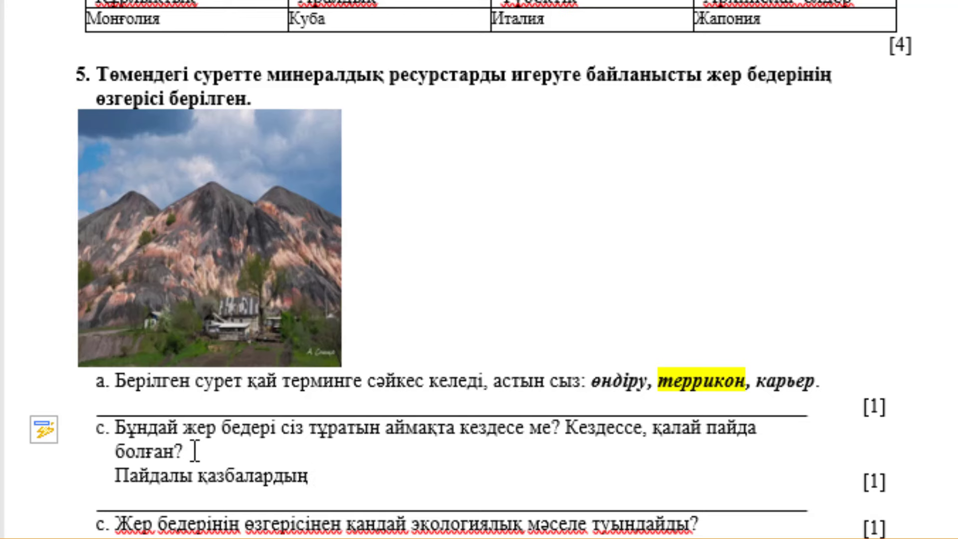
text(ашық)
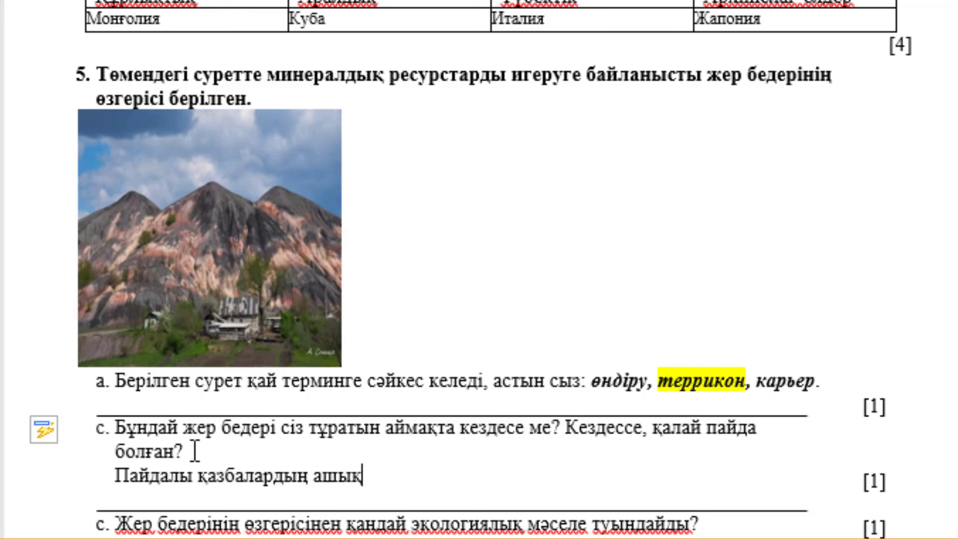
text( әд)
text(іспен алыну)
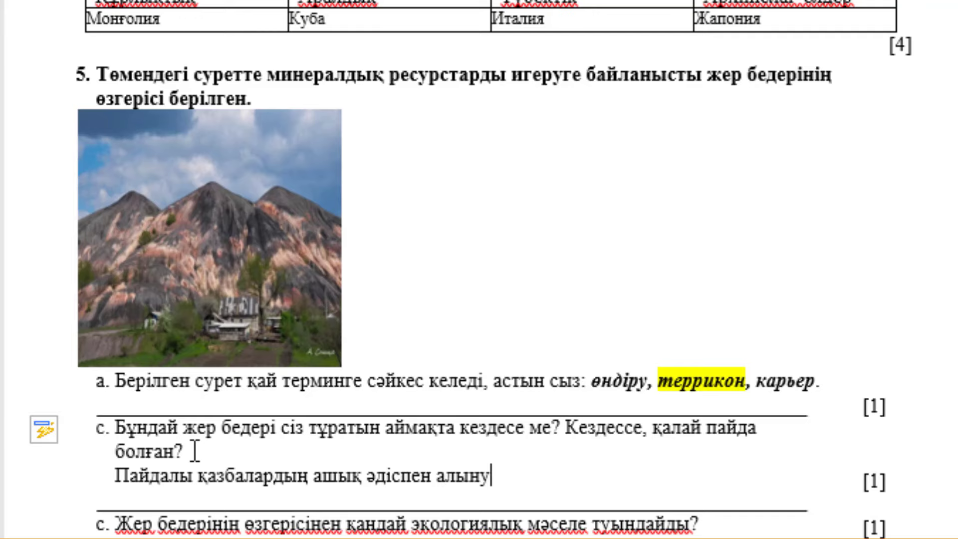
text(ы)
scroll(195, 452, down, 3)
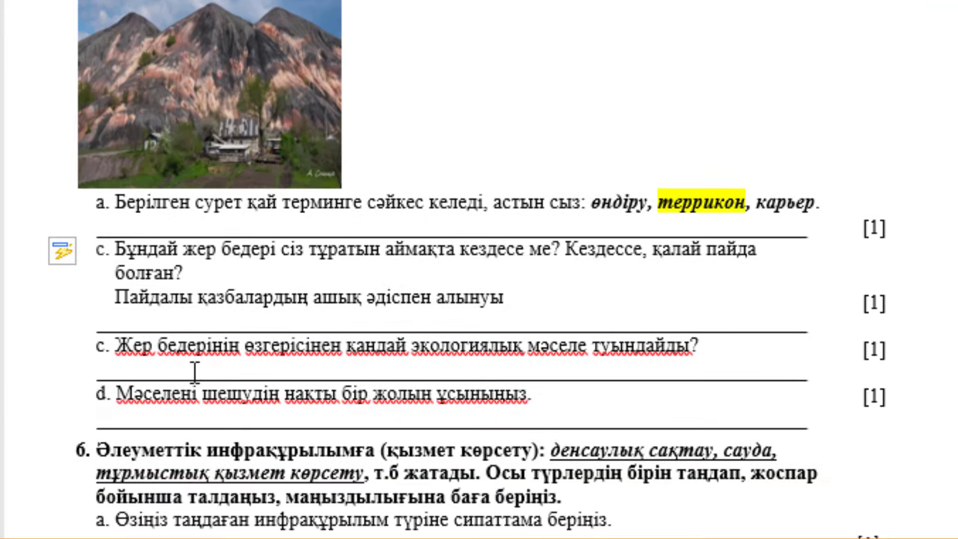
- Type 'Қоршаған ортаға шаң бөлінеді' on a new line under question 5c
click(197, 346)
click(701, 346)
key(Return)
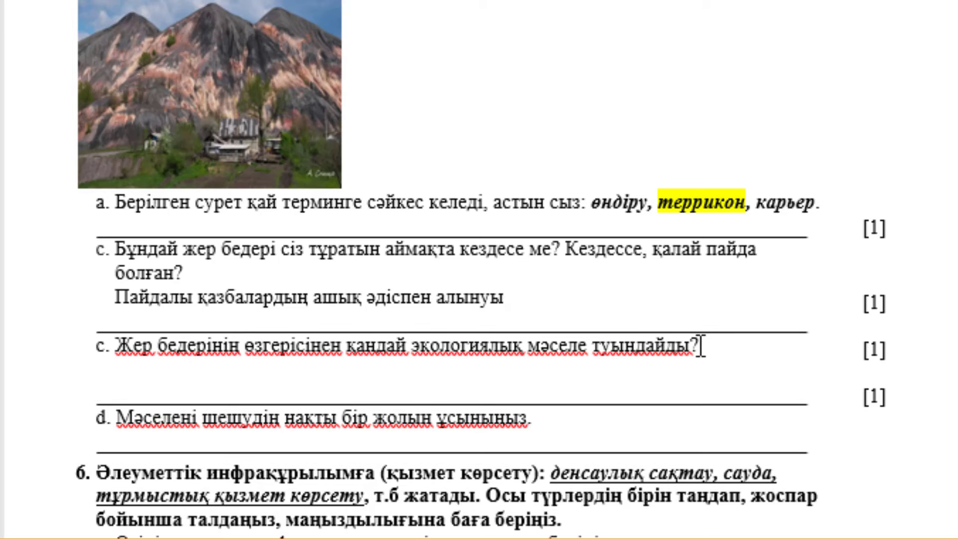
text(Қор)
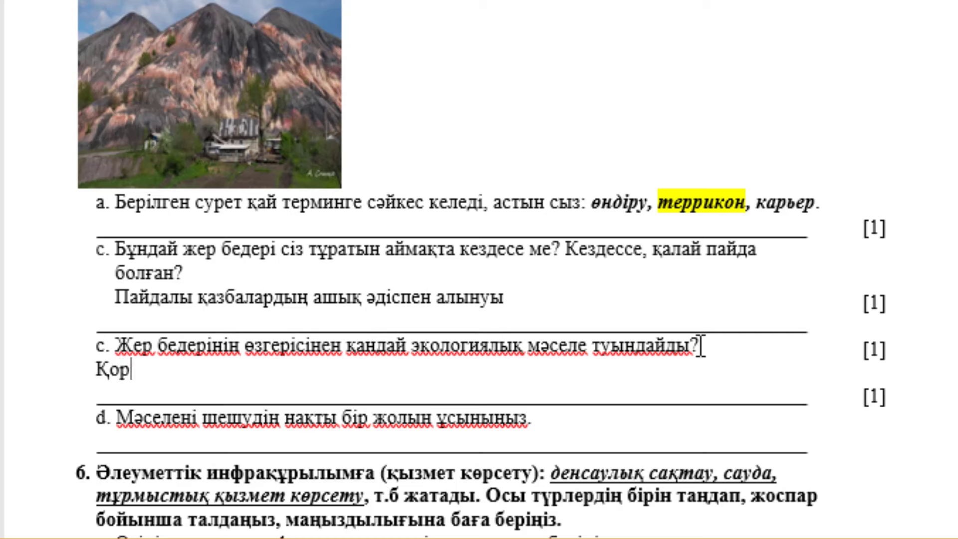
text(шаған орт)
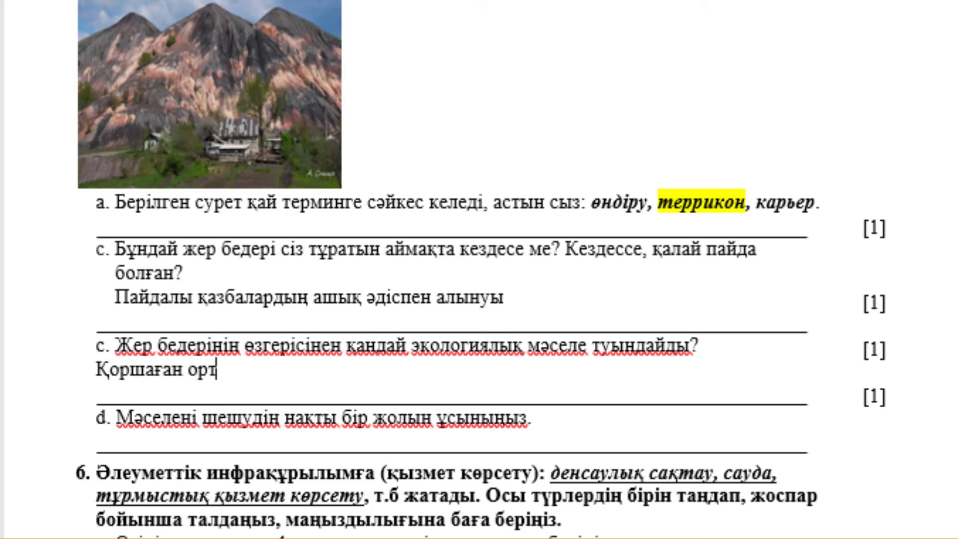
text(а)
text(ға)
text( ша)
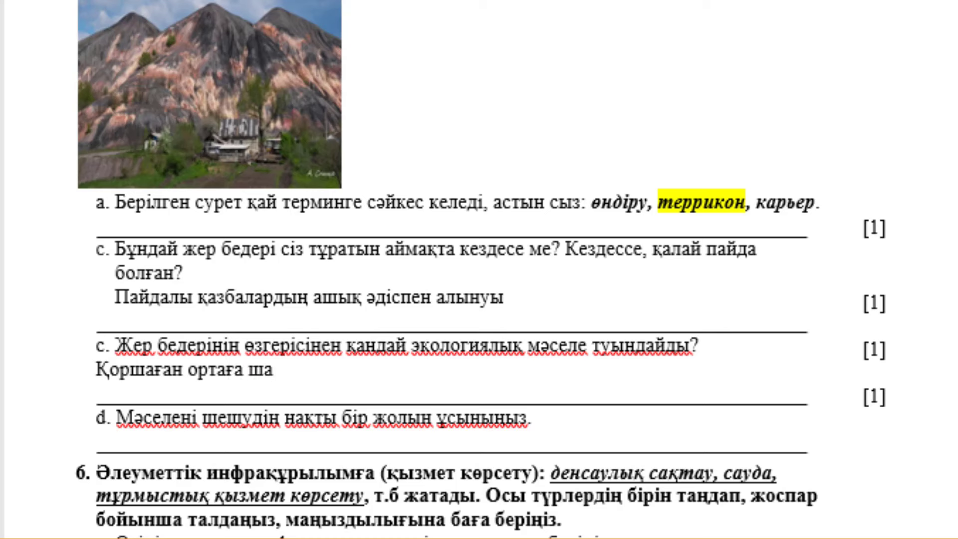
text(ң б)
text(өлінеді)
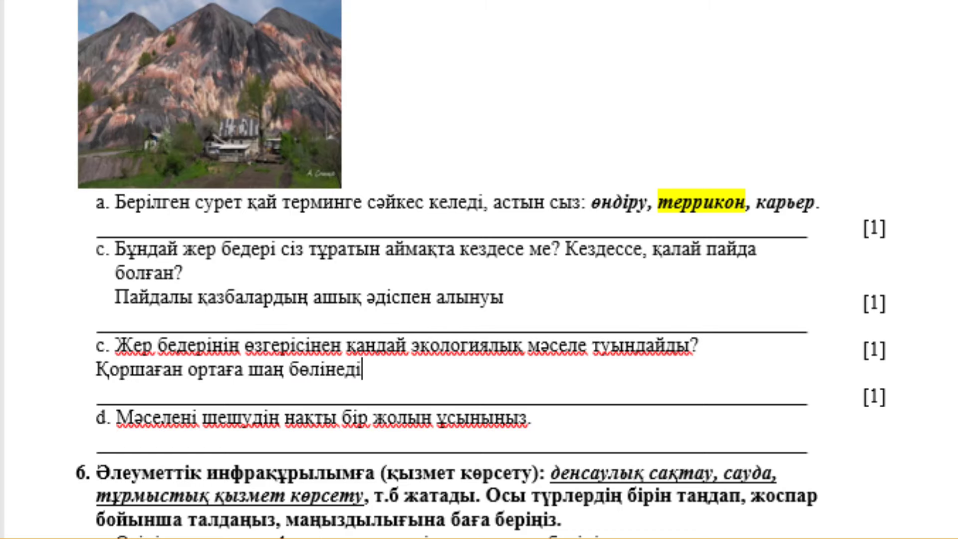
scroll(479, 269, down, 2)
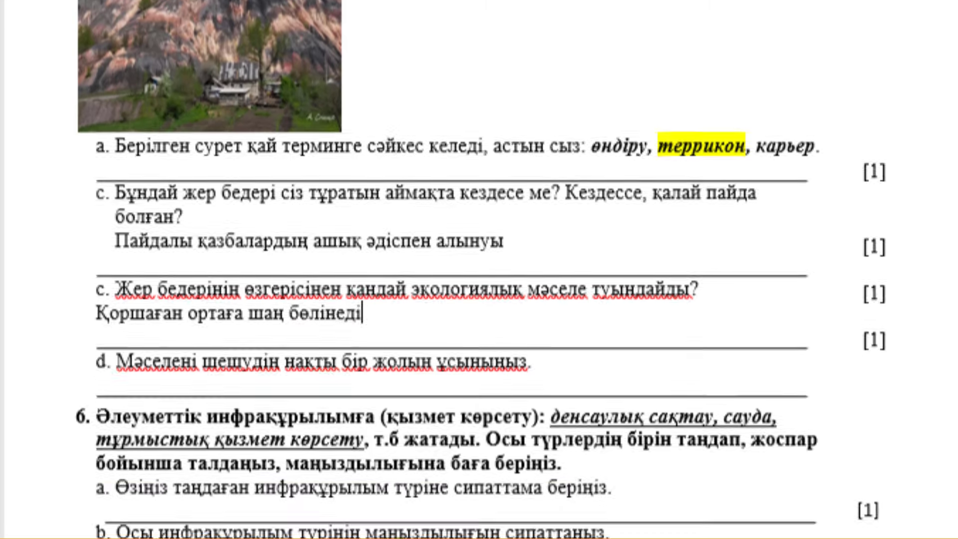
- Answer item d with 'Террикондарды құрылыста пайдалану немесе қолдану' on a new line
click(536, 358)
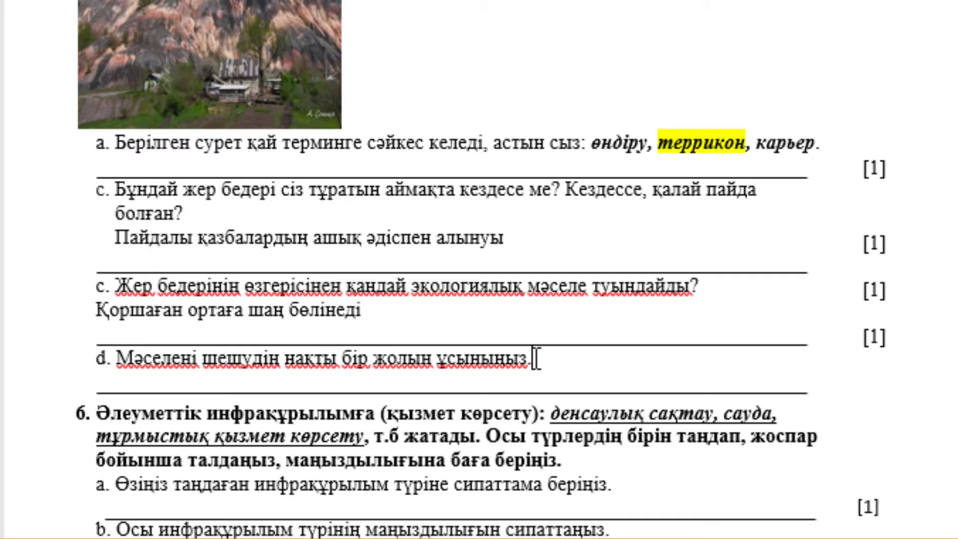
key(Return)
key(BackSpace)
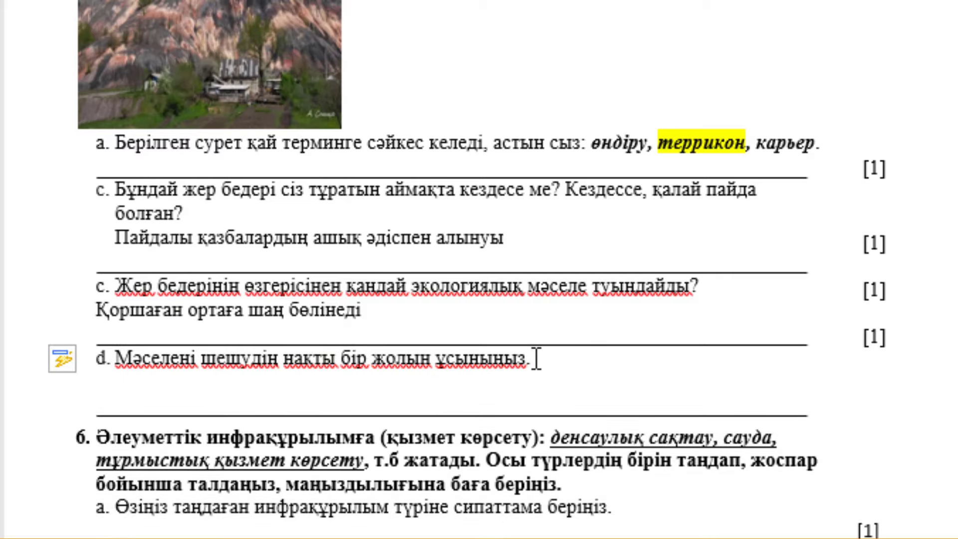
text(Терр)
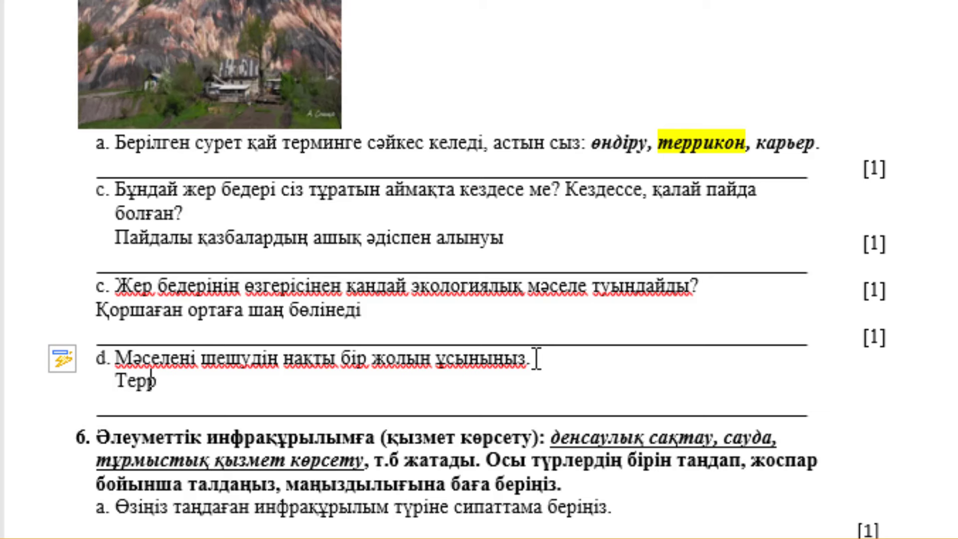
text(икондарды )
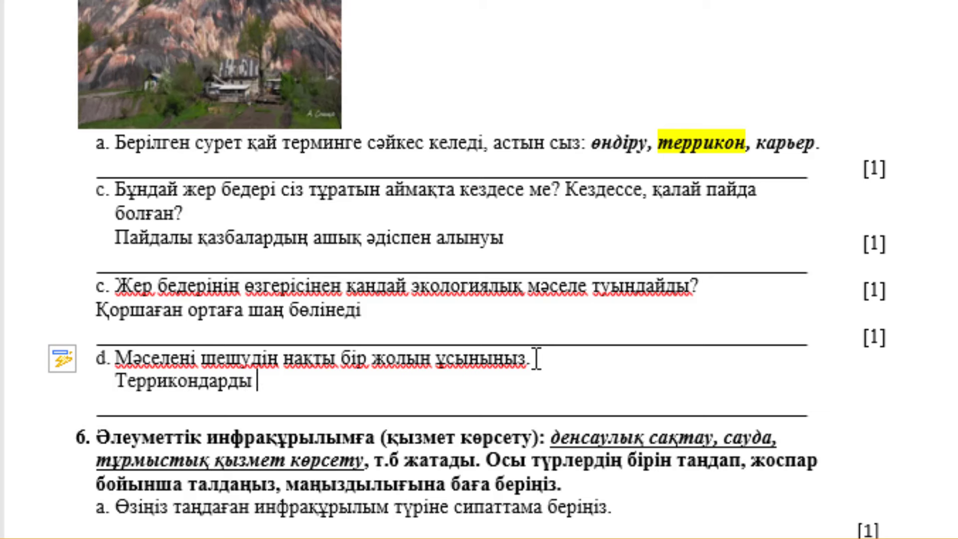
text(құрылыста)
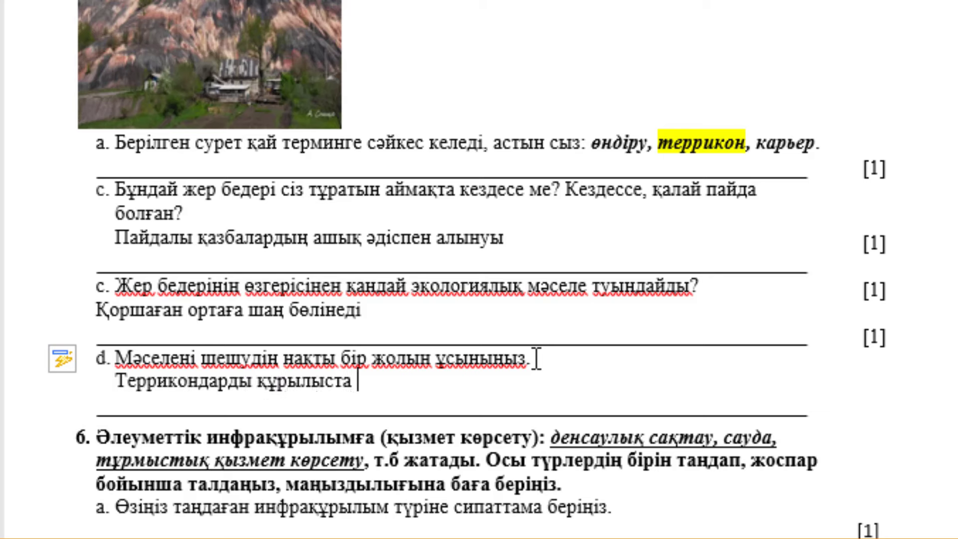
text( пайдалану)
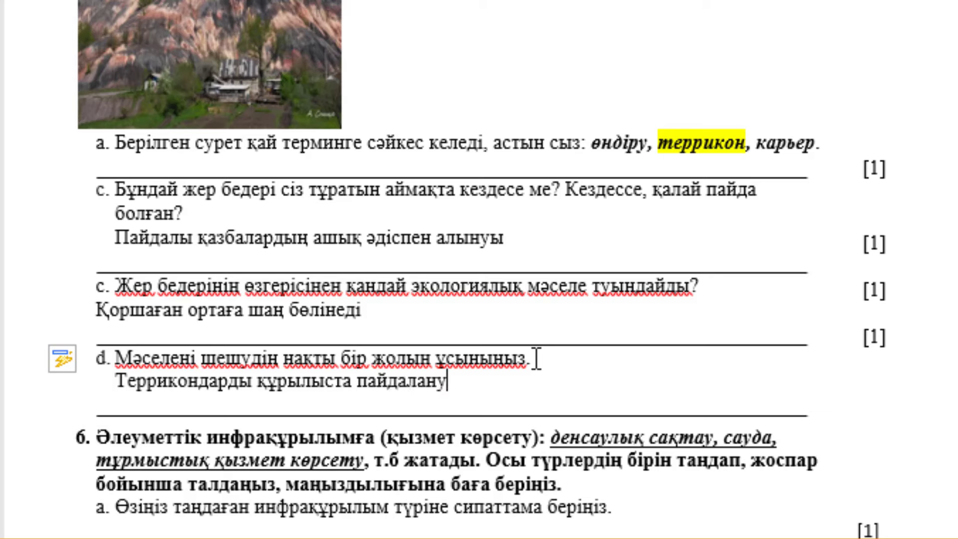
text( немесе қ)
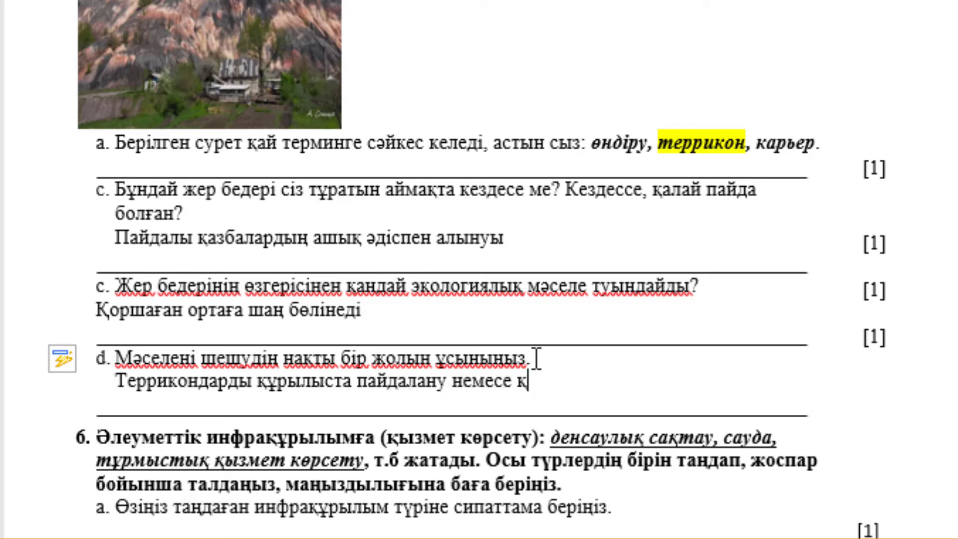
text(олдану)
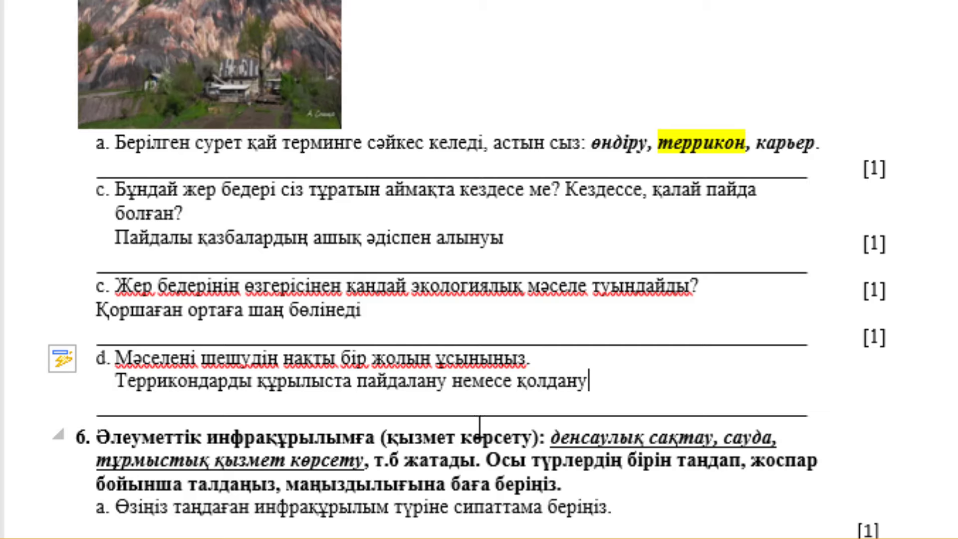
- Highlight 'тұрмыстық қызмет көрсету' in question 6 yellow
scroll(499, 390, down, 5)
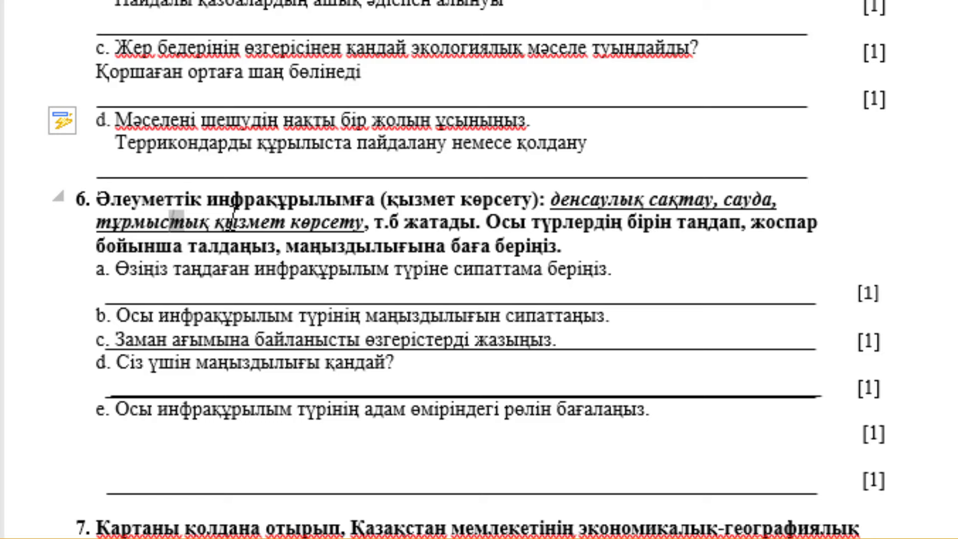
click(180, 223)
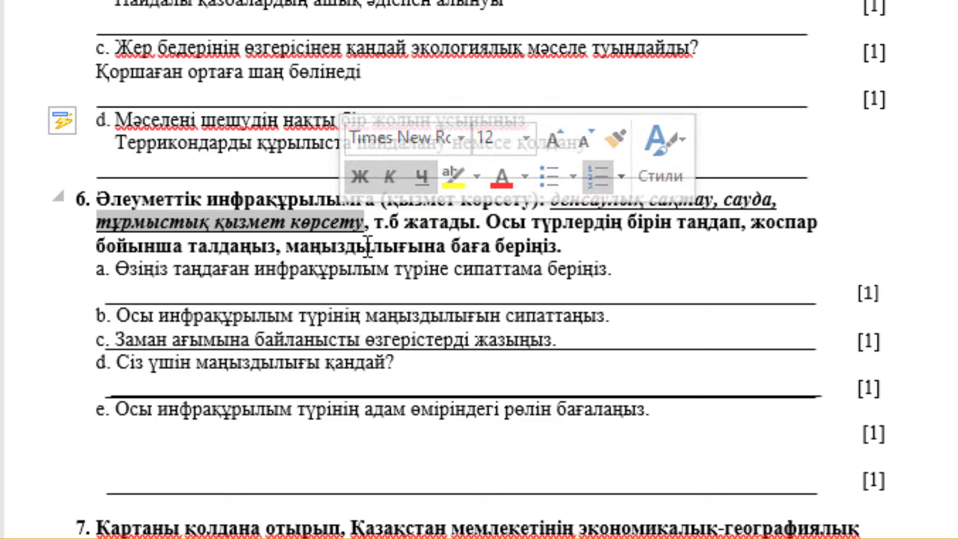
click(464, 171)
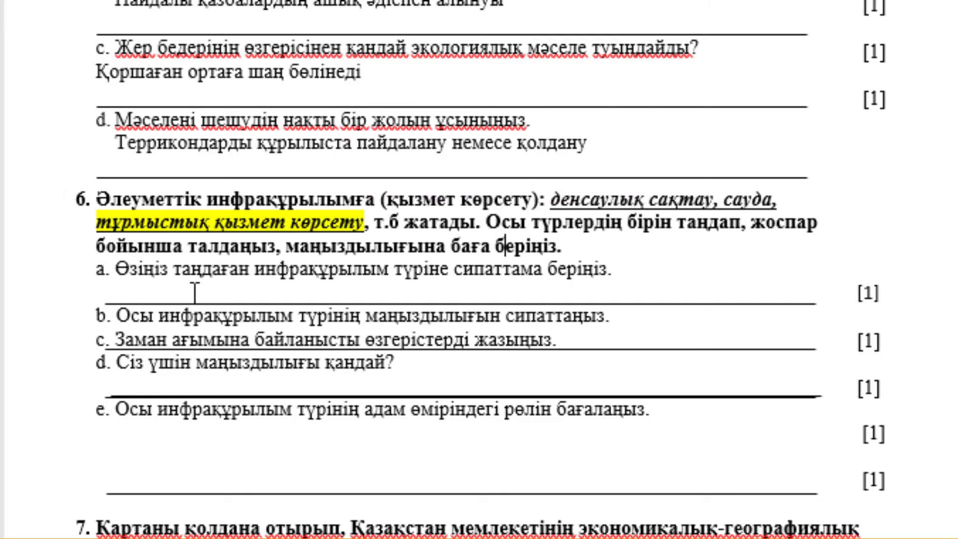
- Type 'Шаштараз, сұлулық салондары' on a new line below question 6a
click(615, 270)
key(Return)
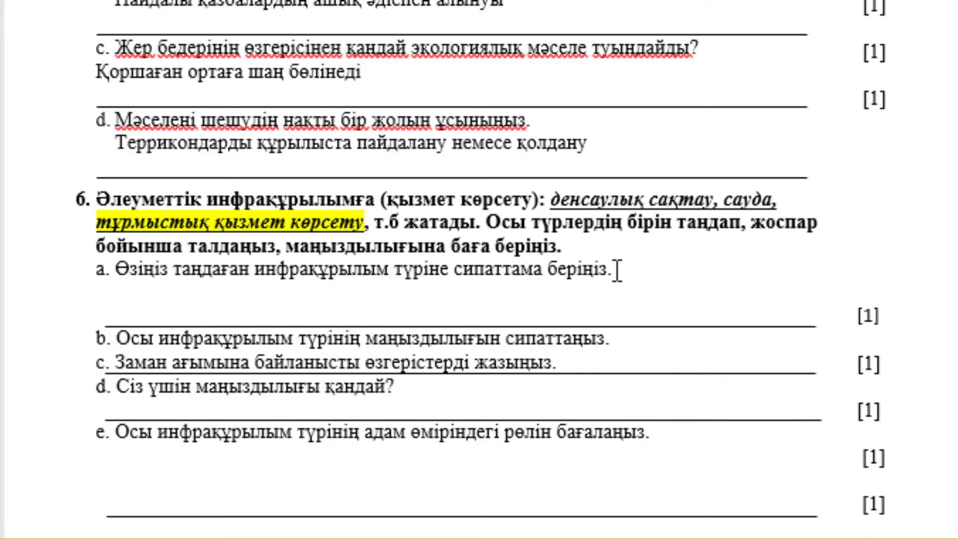
text(шашта)
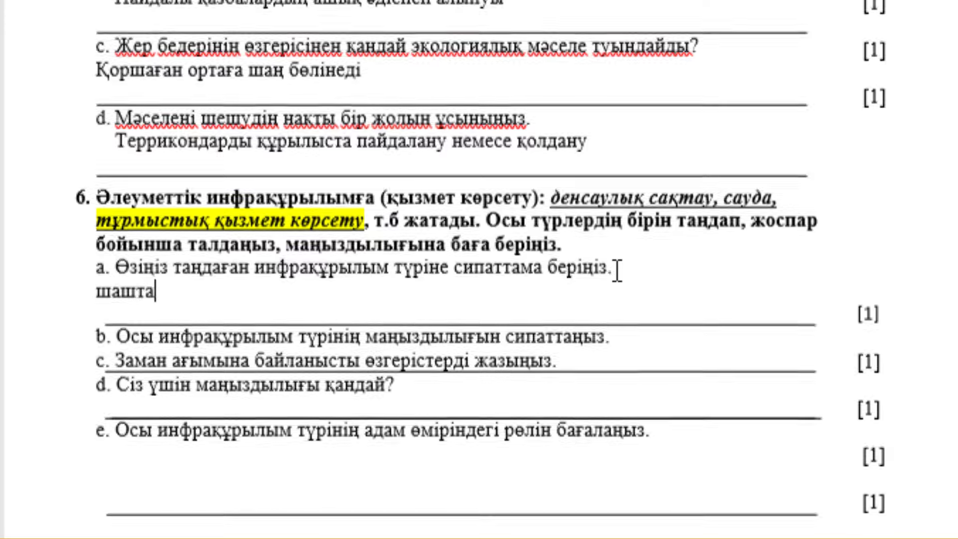
text(раз, )
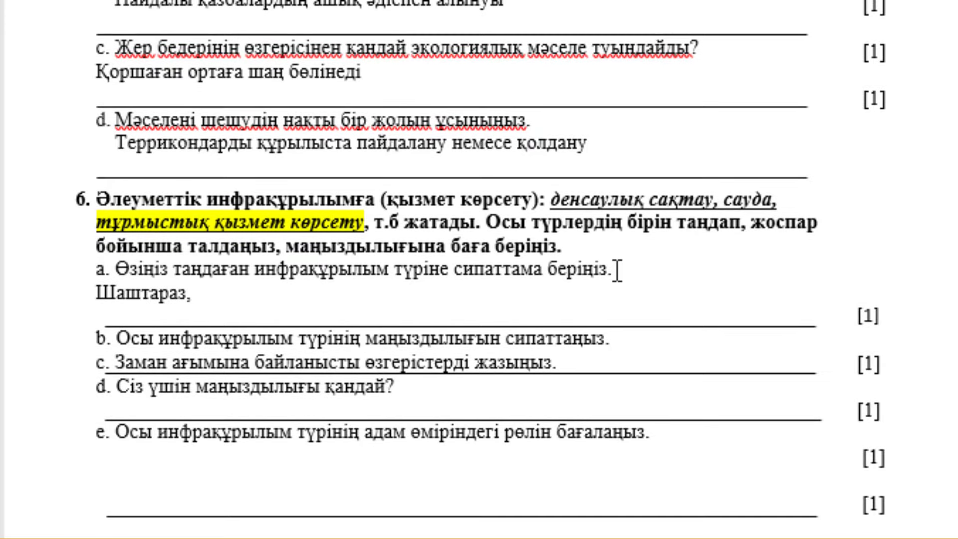
text(сұл)
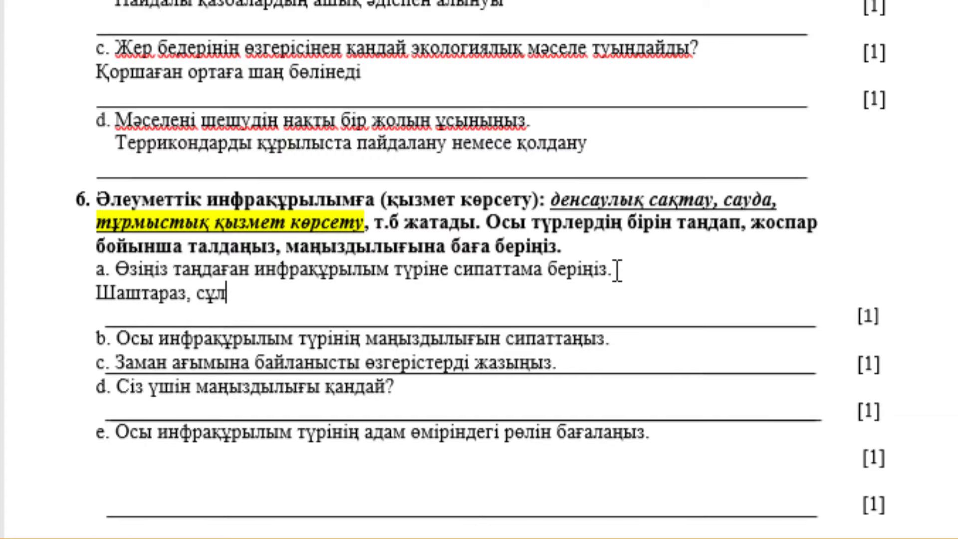
text(улық с)
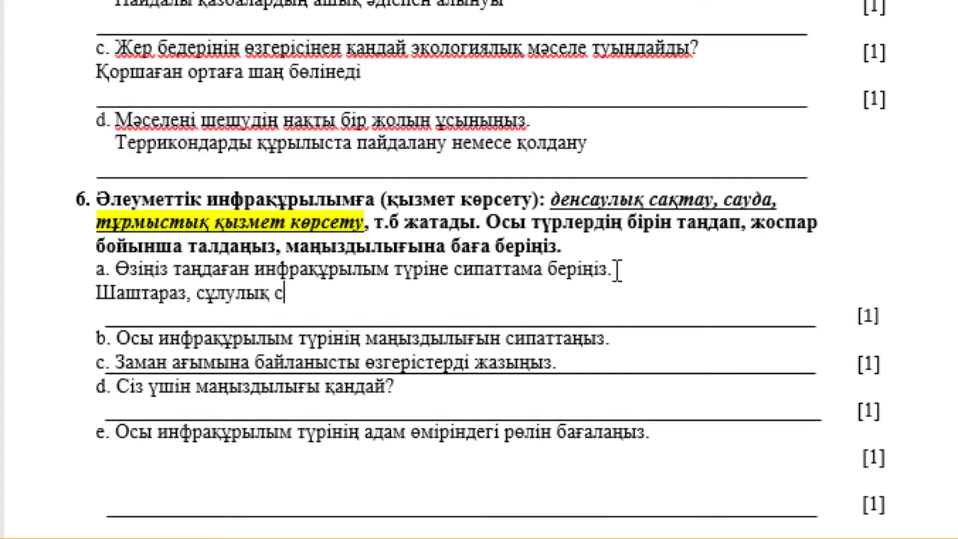
text(алондары)
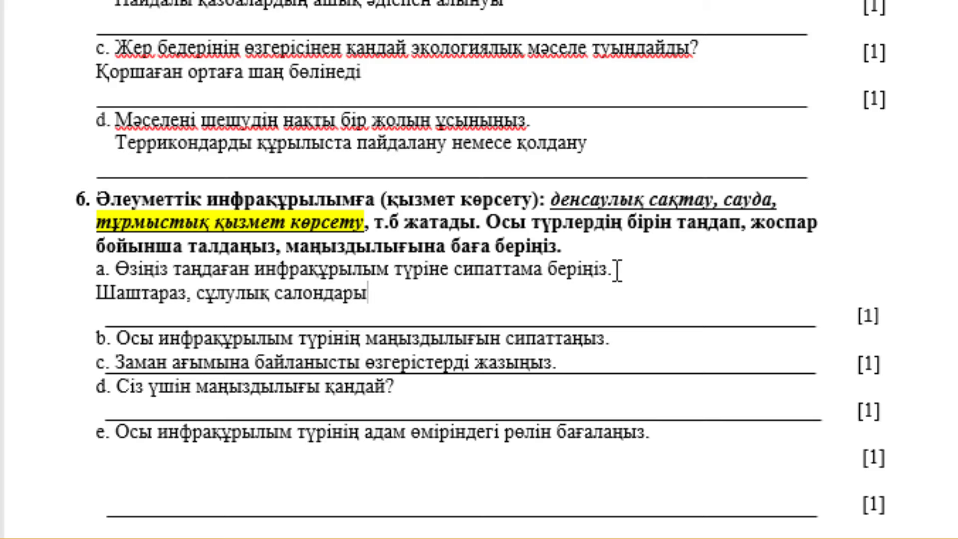
scroll(617, 272, down, 1)
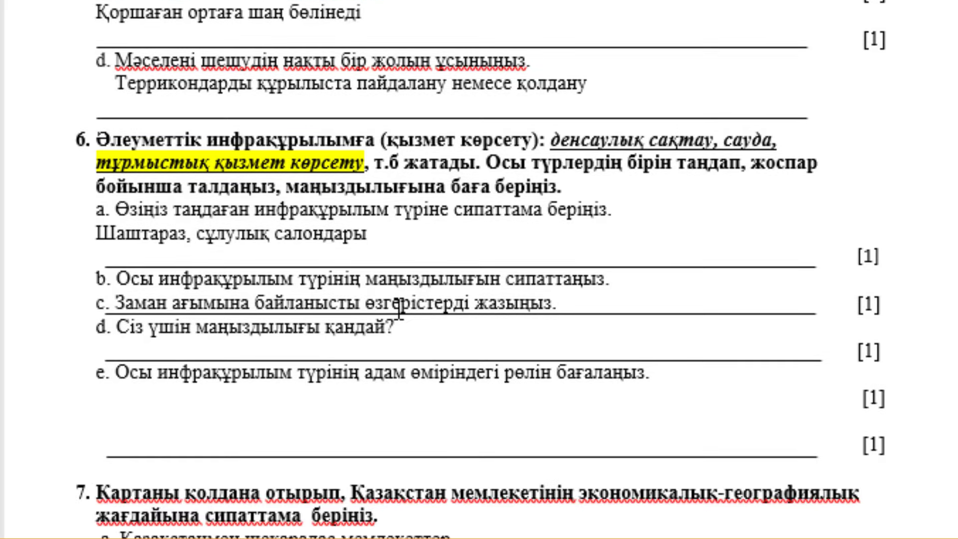
- Add the answer 'Адамның сырт бейнесін дұрыстауда маңызды' on a new line under 6b
click(621, 282)
key(Return)
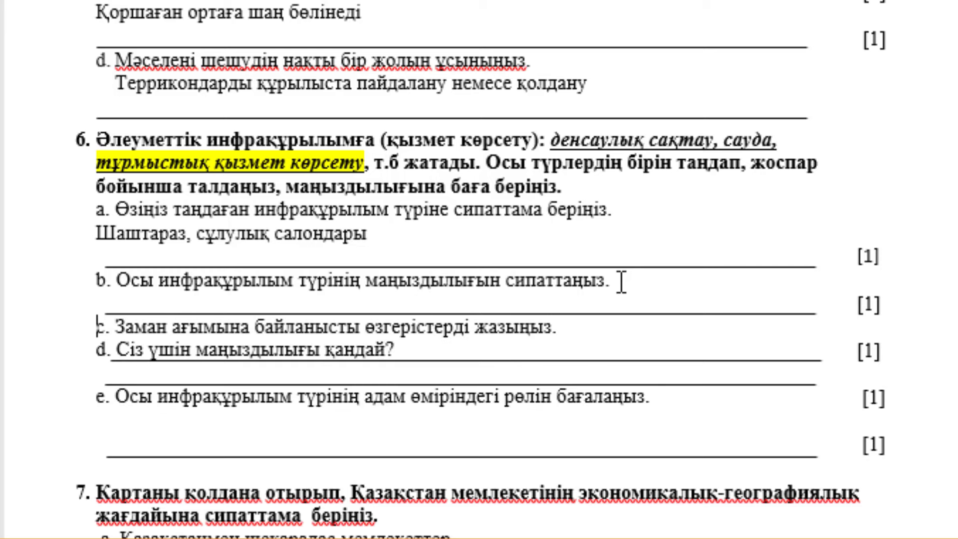
key(Up)
text(ад)
text(амның сы)
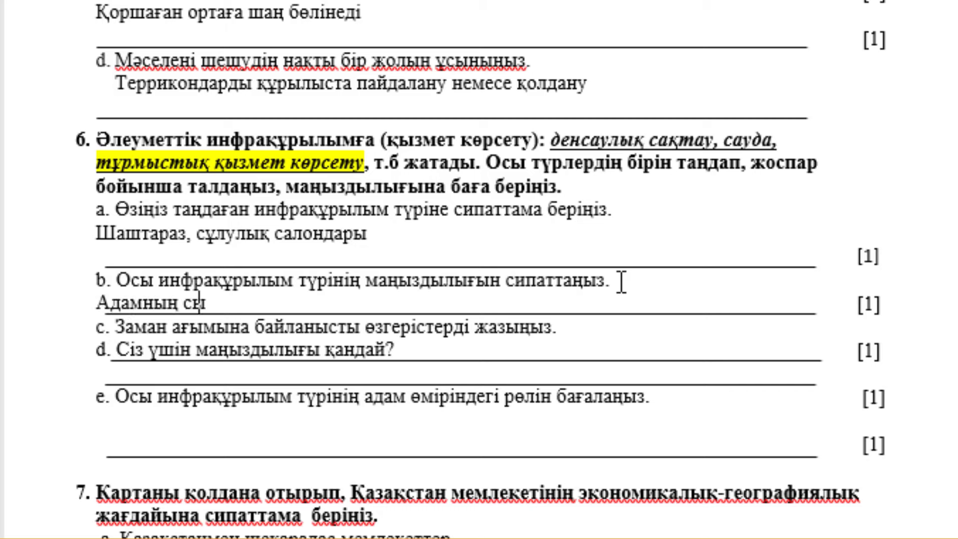
text(рт бейн)
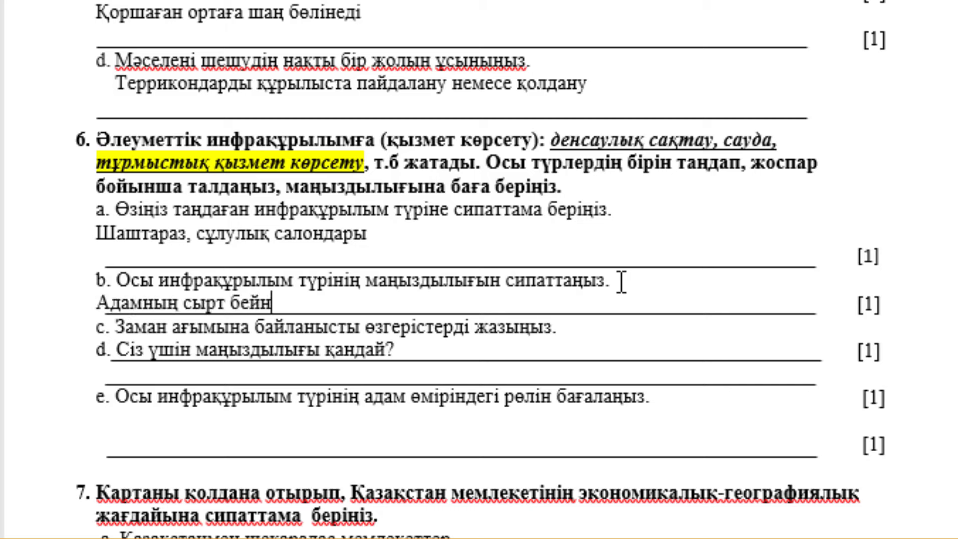
text(есін)
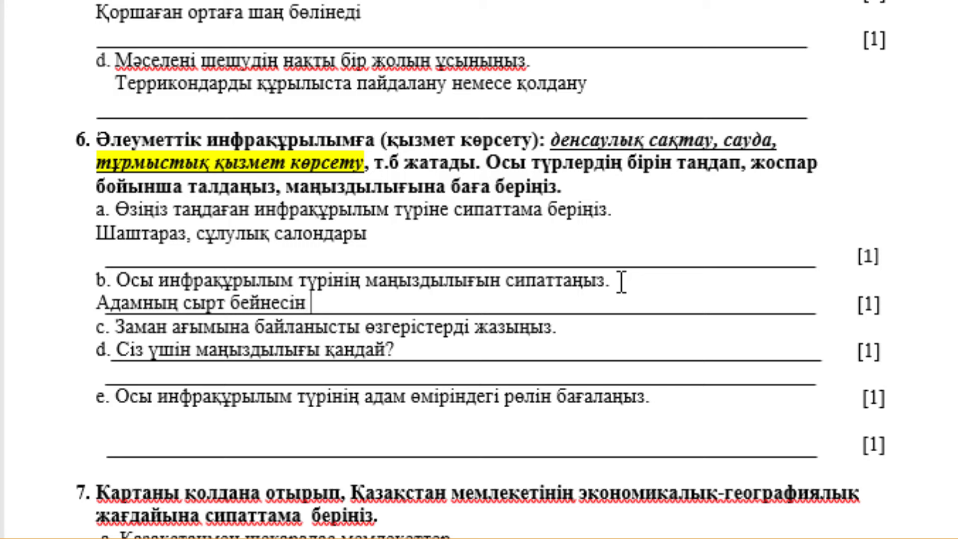
text( дұр)
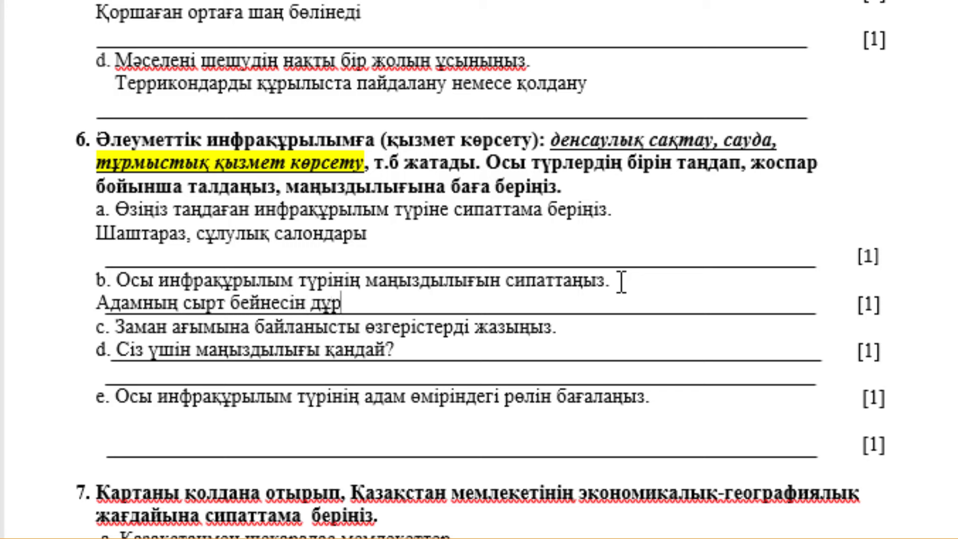
text(ыстауда ма)
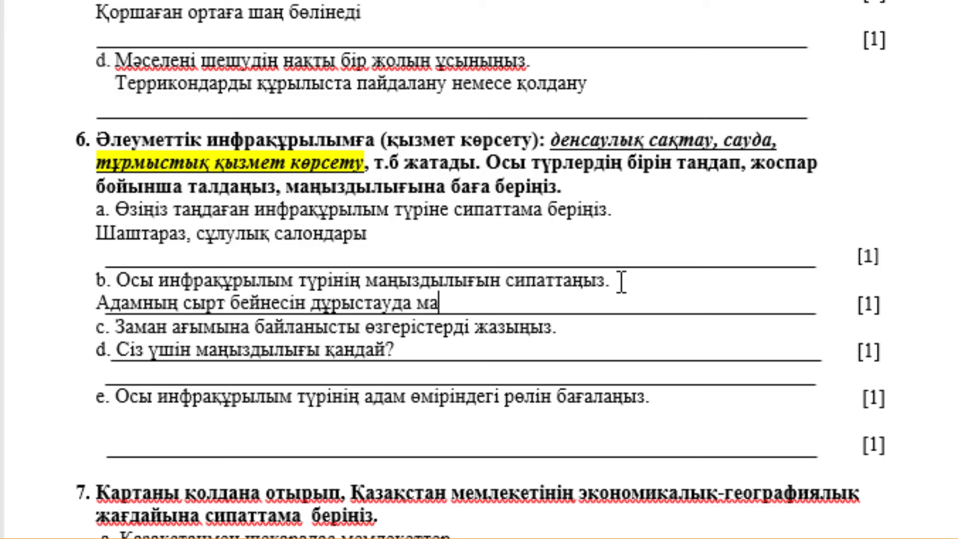
text(ңызды)
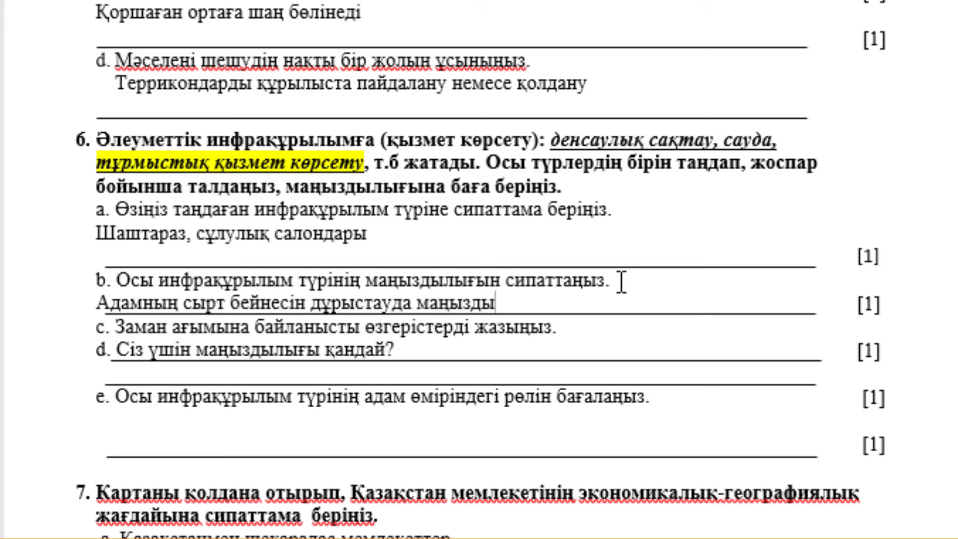
- Under 6c type 'Технологияның дамуына байланысты жаңа түрлері дамуда. Электротарақ, электроұстара', fixing typos
click(569, 329)
key(Return)
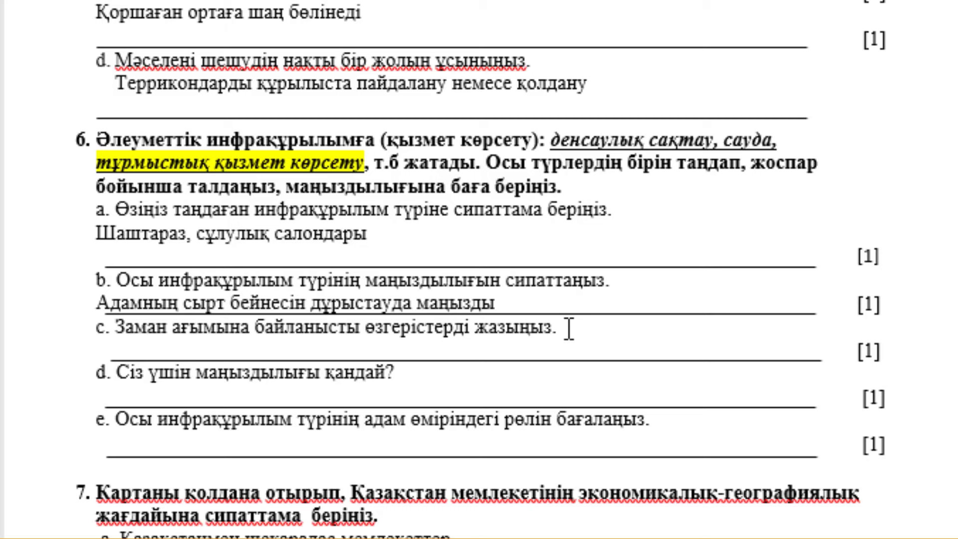
text(тө)
text(хн)
text(ологияны)
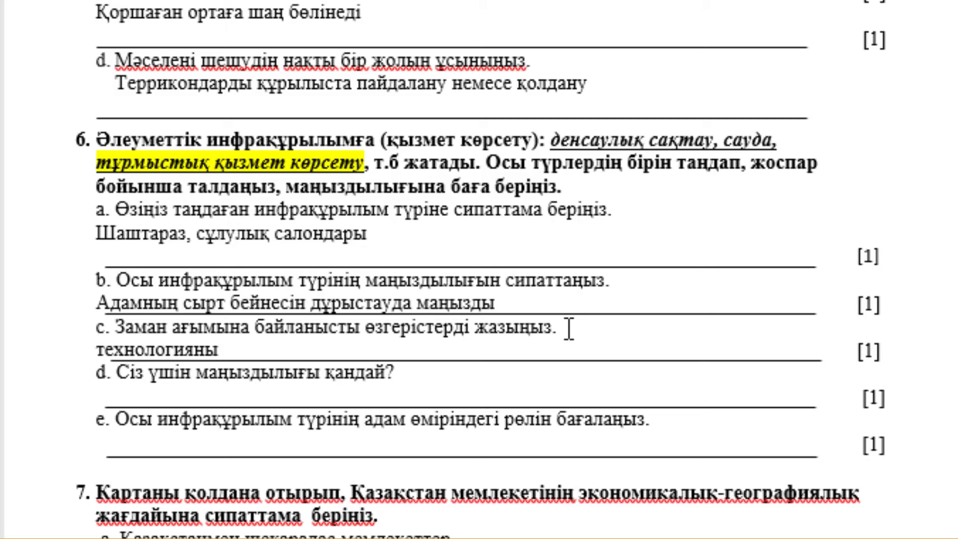
text(ң )
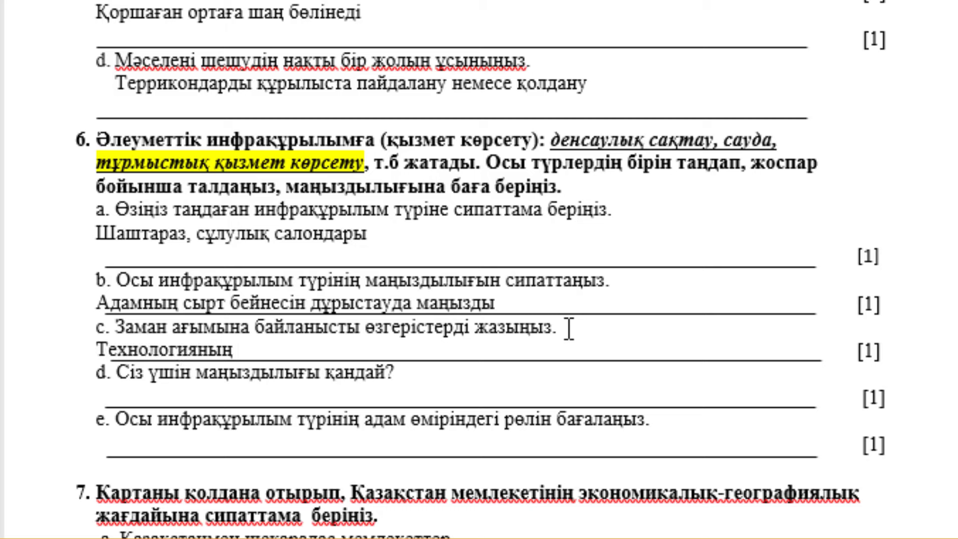
text(дамуына б)
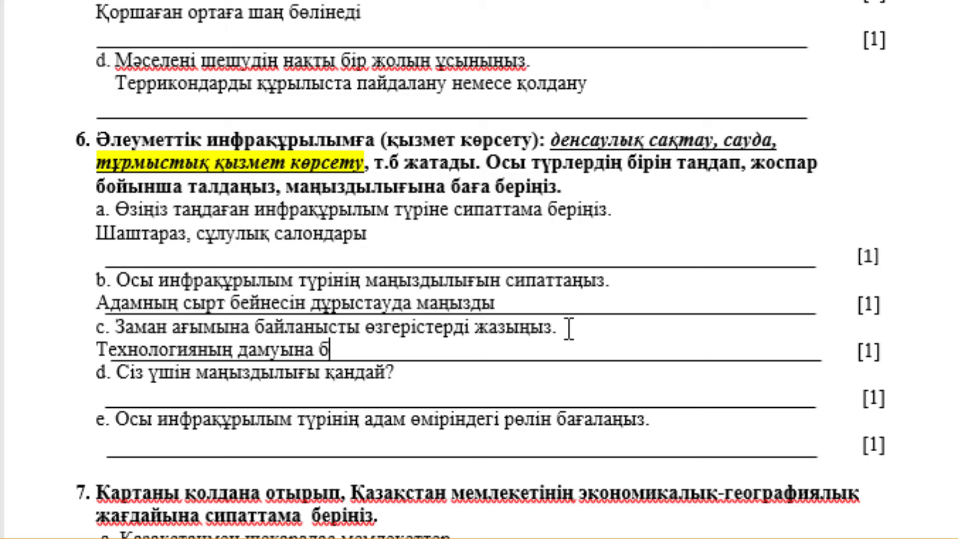
text(айланысты)
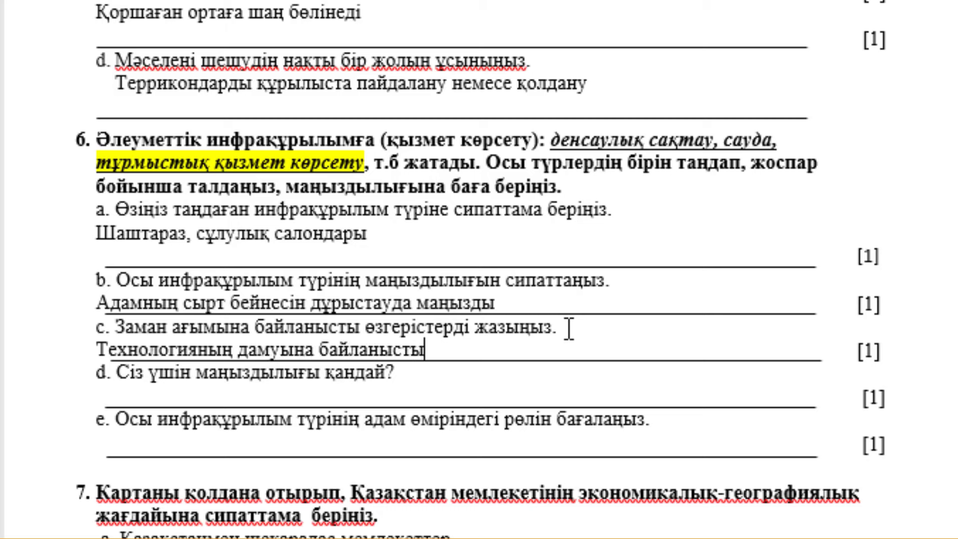
text( жаңа ту)
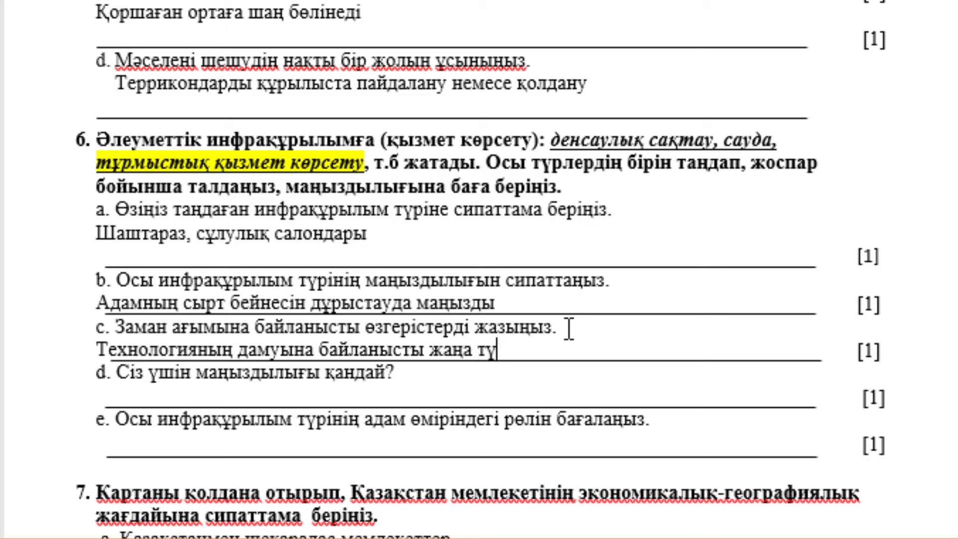
text(релр)
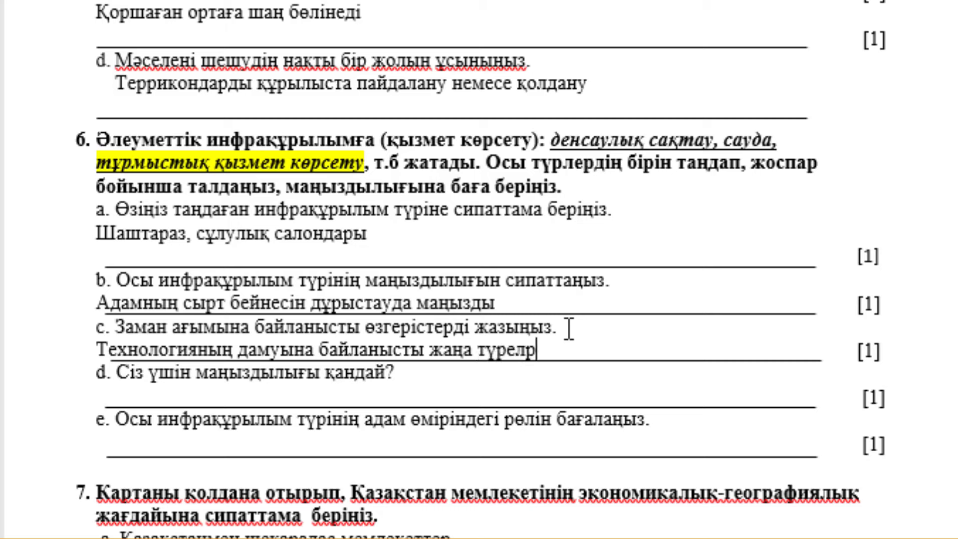
key(BackSpace)
key(BackSpace)
text(л)
text(ері даму)
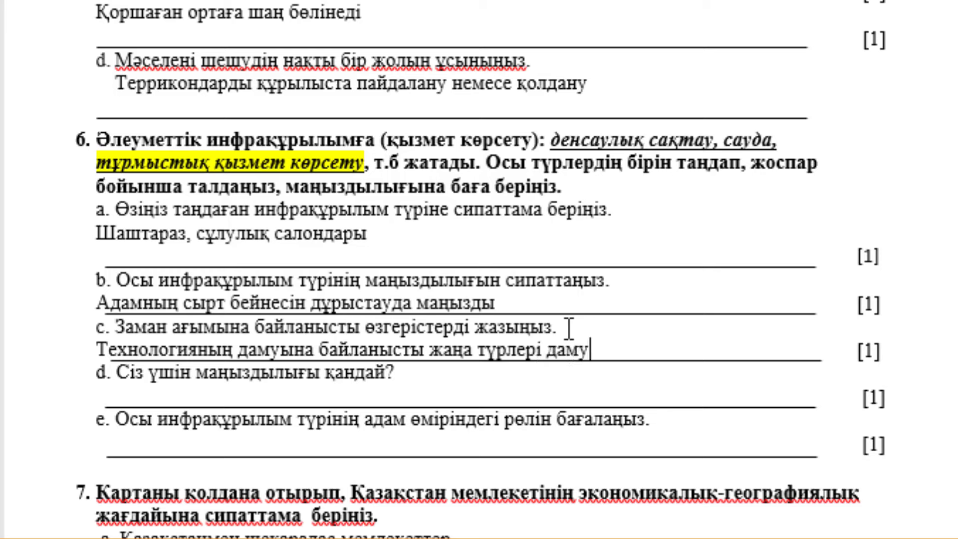
text(да,)
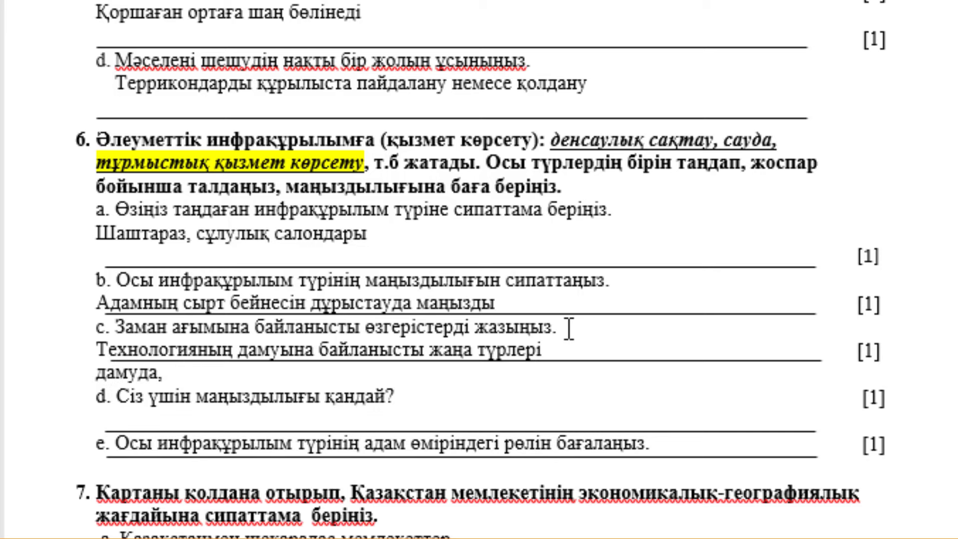
key(BackSpace)
text(. )
text(элек)
text(тротақ)
key(BackSpace)
text(рақ)
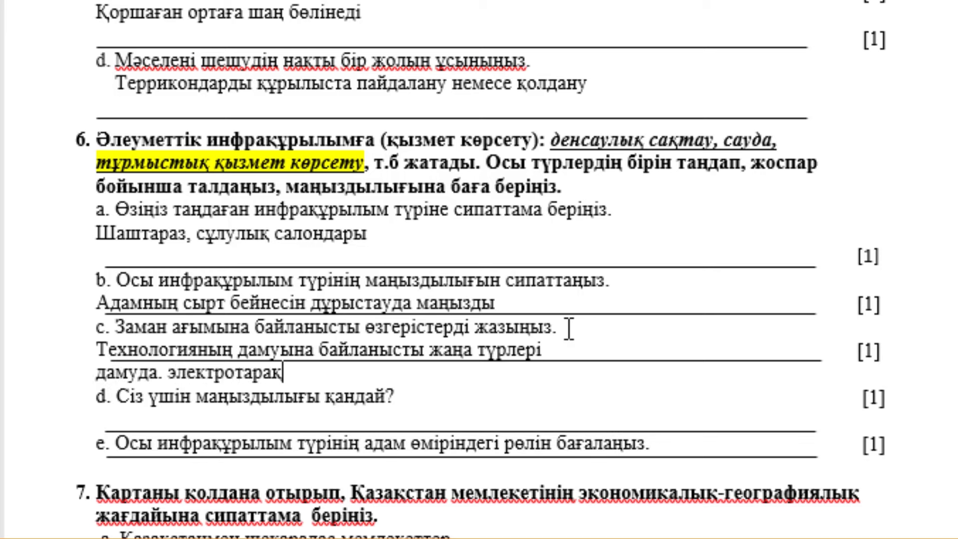
text(, )
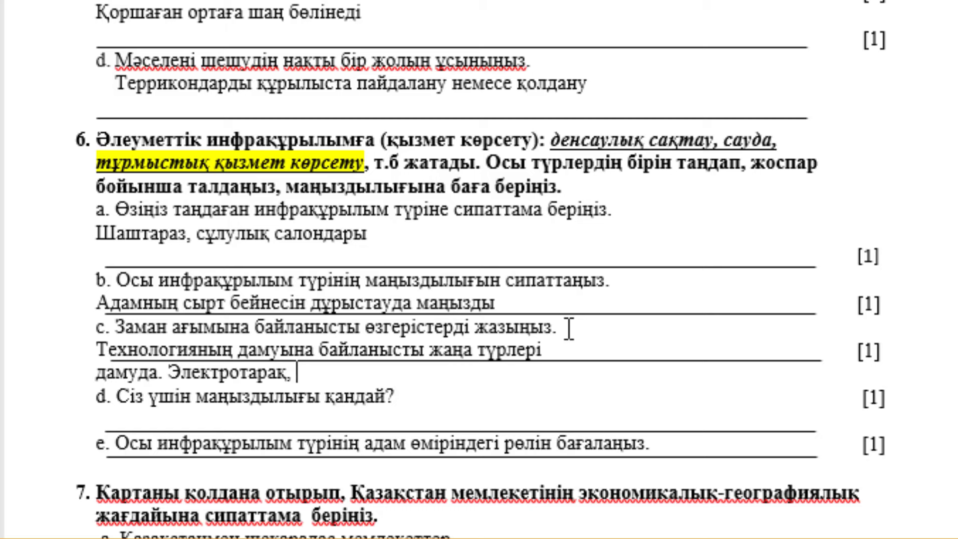
text(элект)
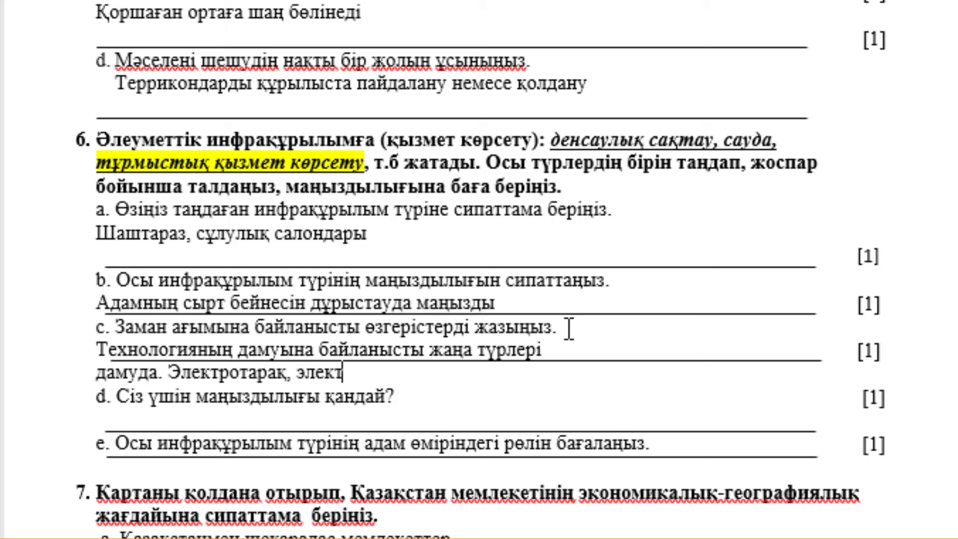
text(роұстара)
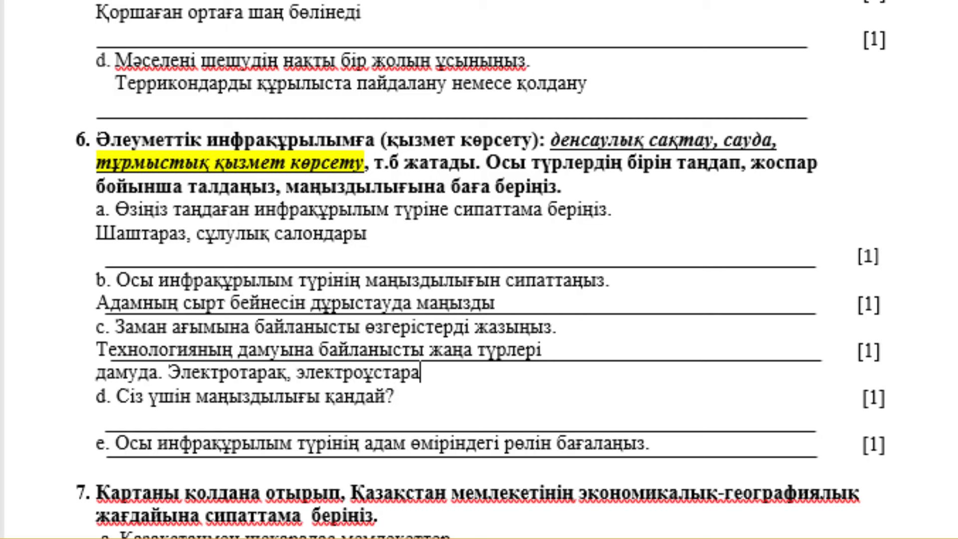
- Answer the importance question on an unnumbered line: 'Жеке басымның әдеміліг үшін'
click(441, 396)
key(Return)
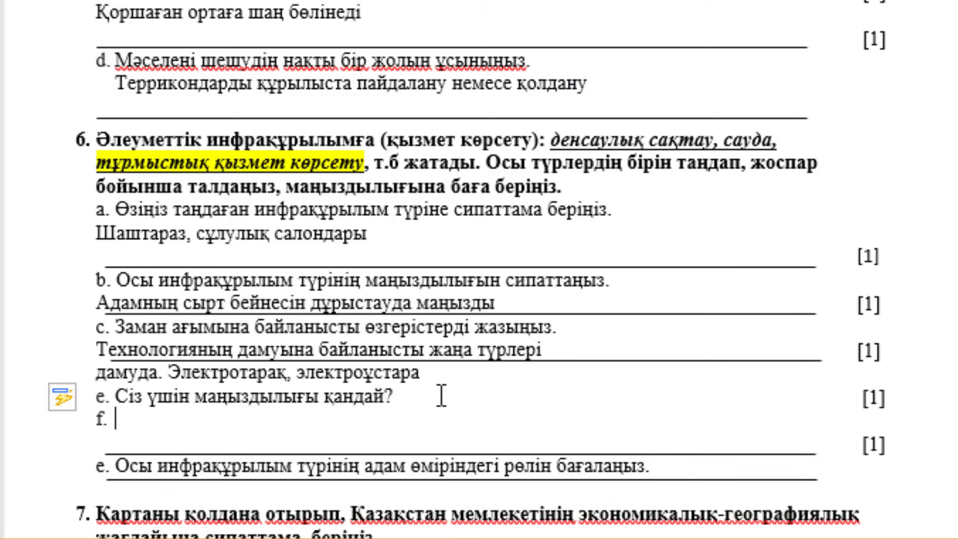
key(BackSpace)
text(Жеке басы)
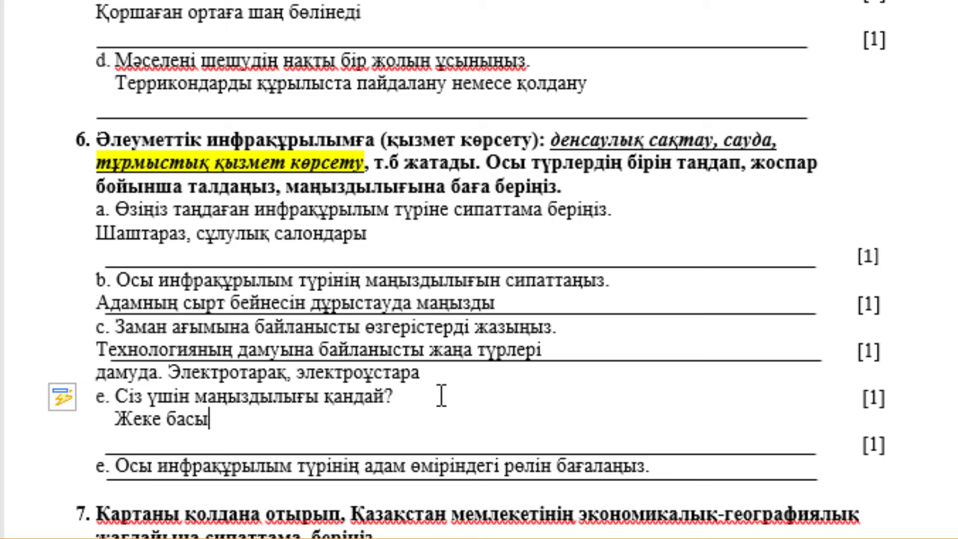
text(мның )
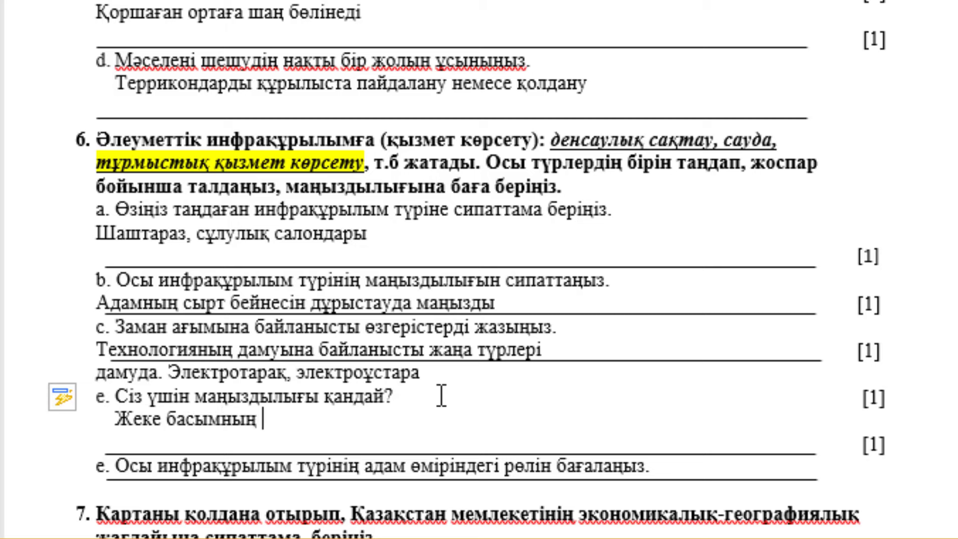
text(әдеміліг )
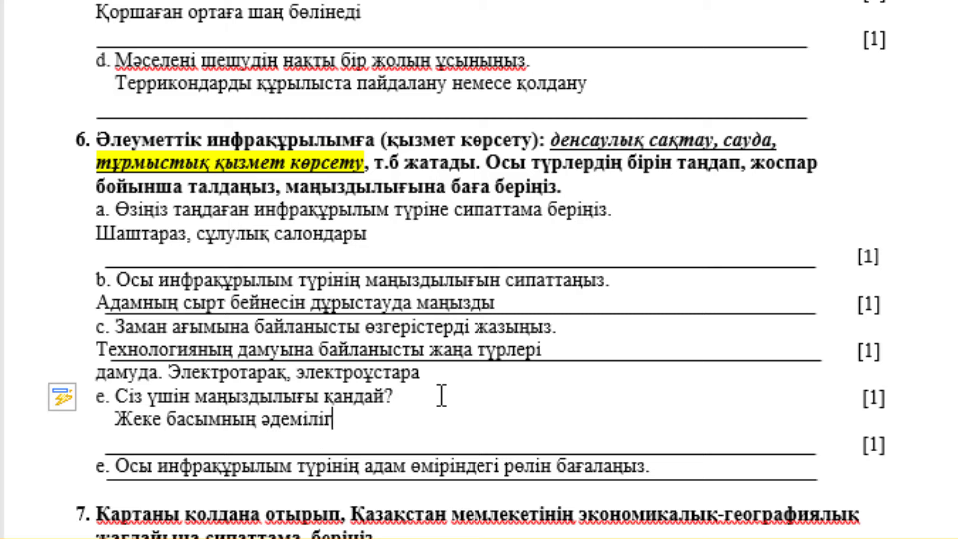
text(үшін)
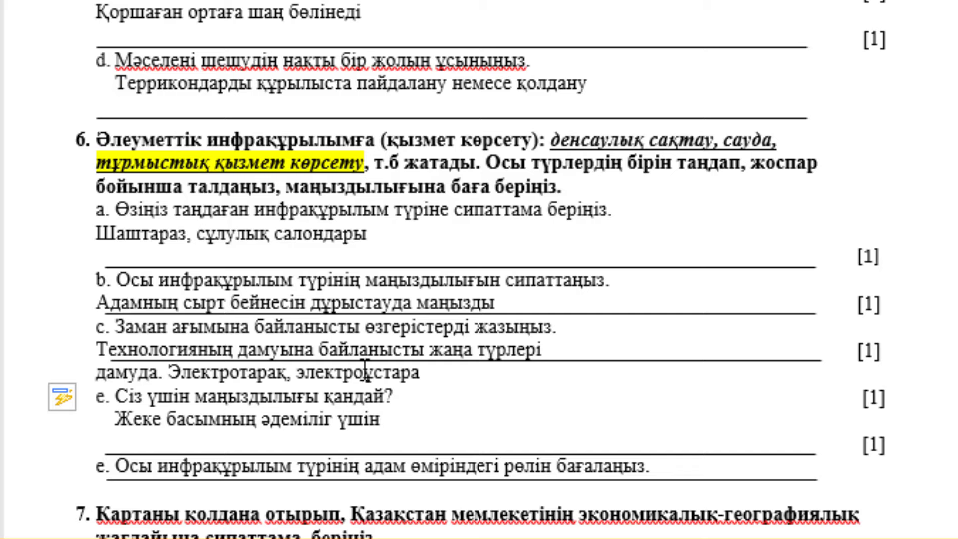
- Under the last question, answer 'уақытты үнемдейді. өзің жасай бермейтін шаруаларды жеңілдетуге көмек'
scroll(366, 372, down, 3)
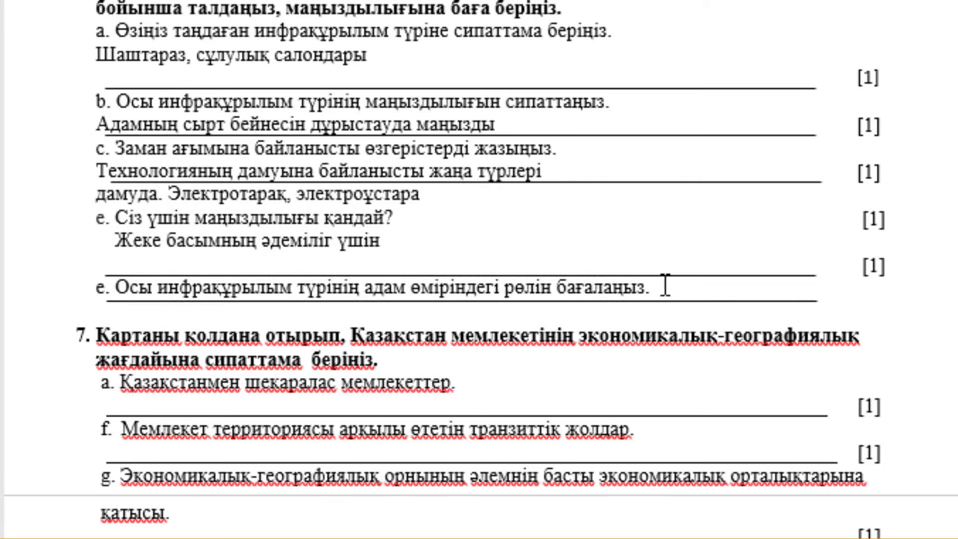
key(Return)
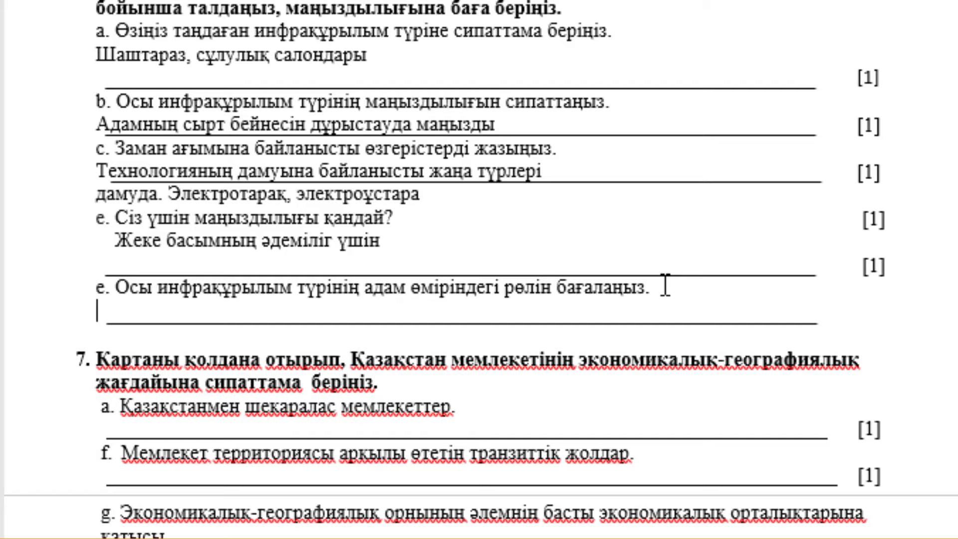
text(уақ)
text(ытты )
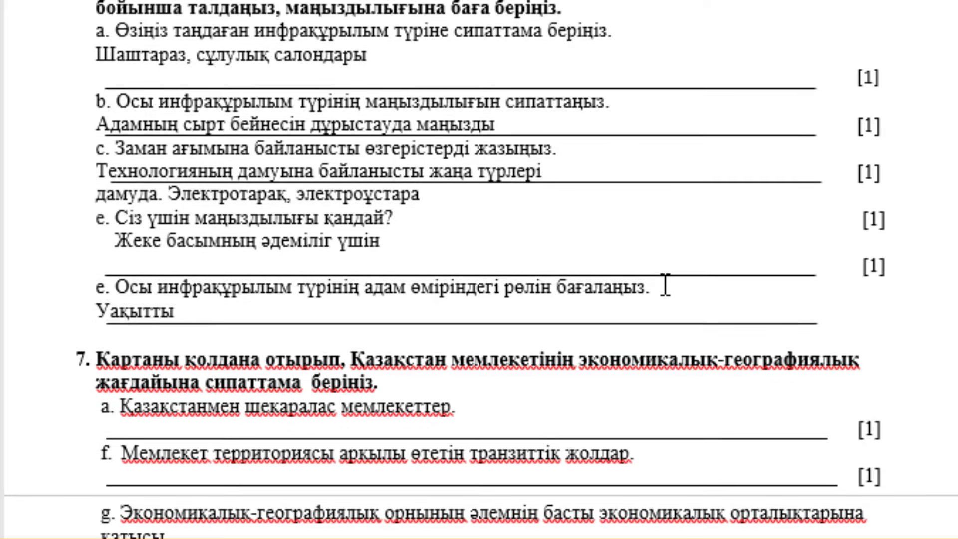
text(үнемдейд)
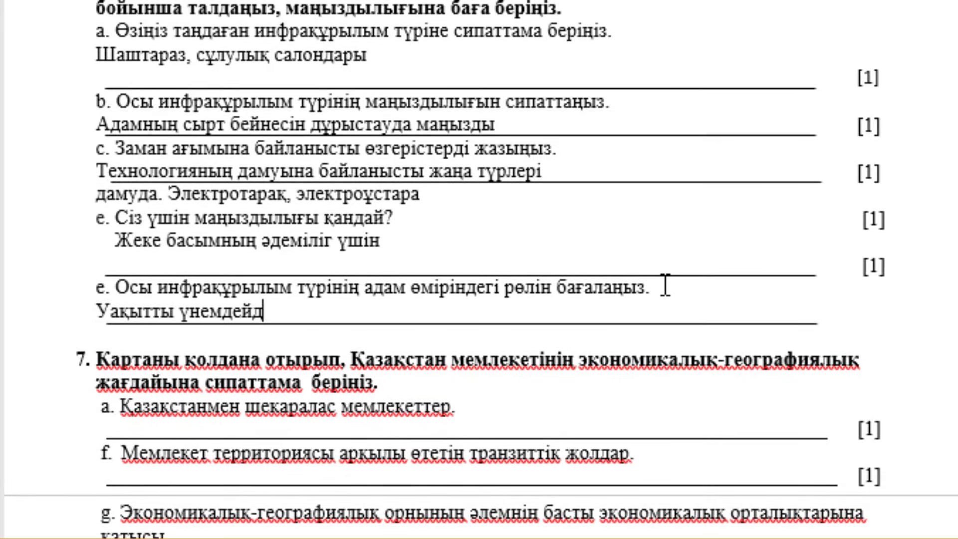
text(і.)
text(өзің жас)
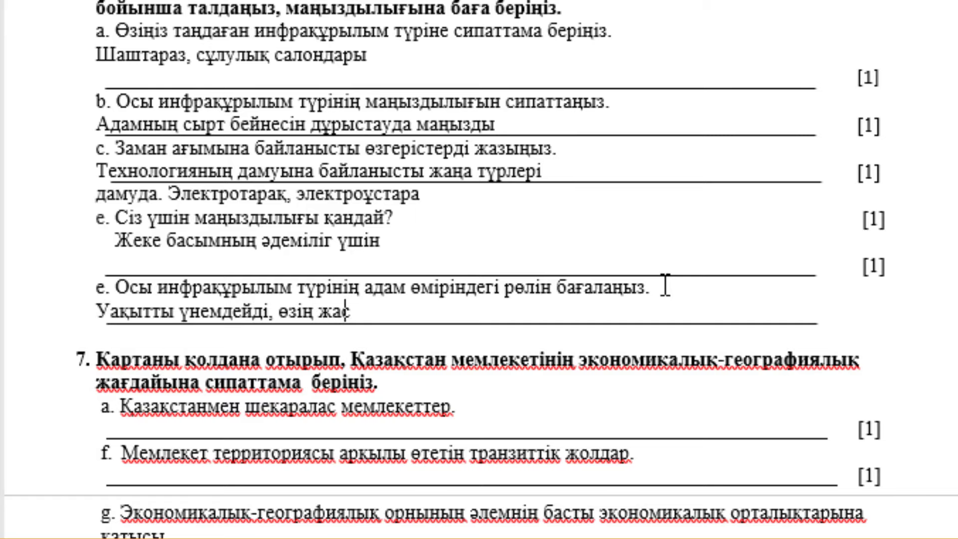
text(ай берме)
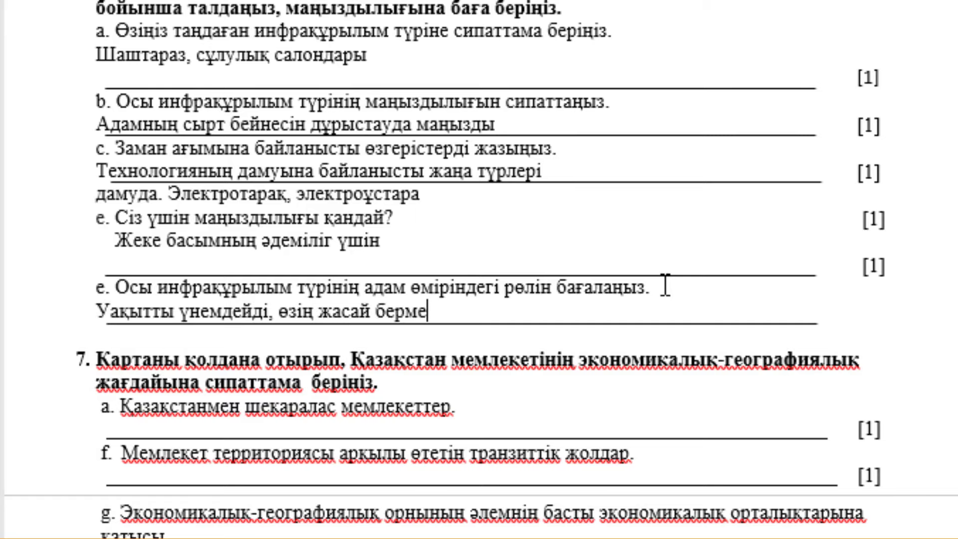
text(йтін )
text(шаруалар)
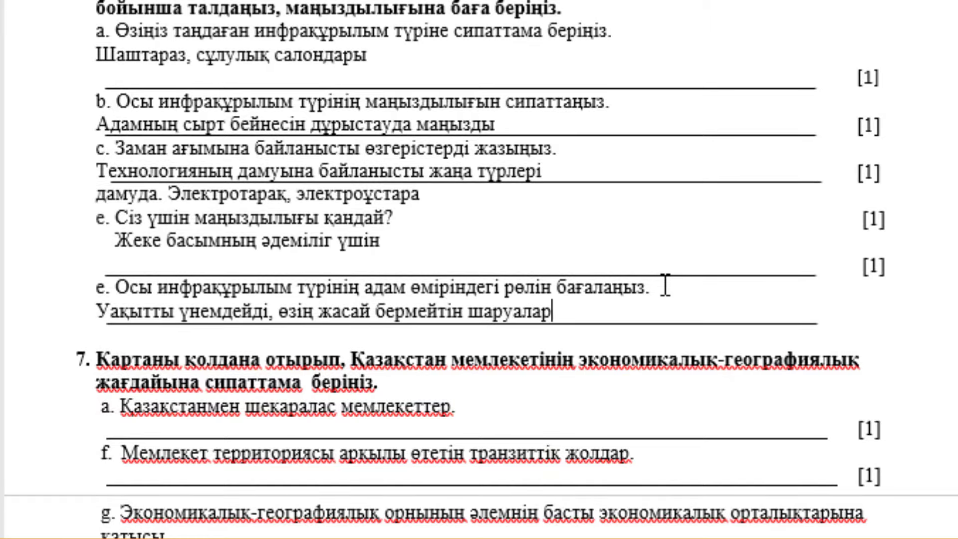
text(ды жеңілд)
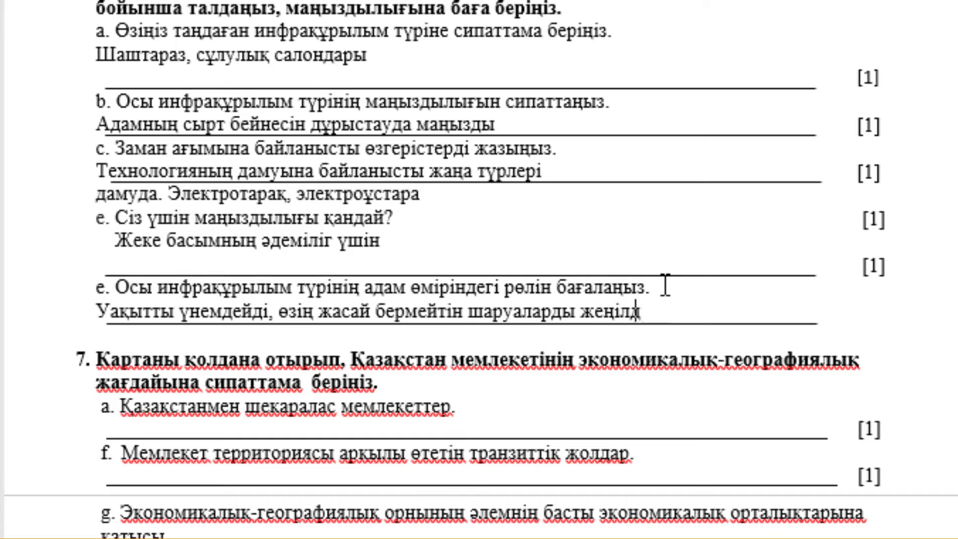
text(етуге көме)
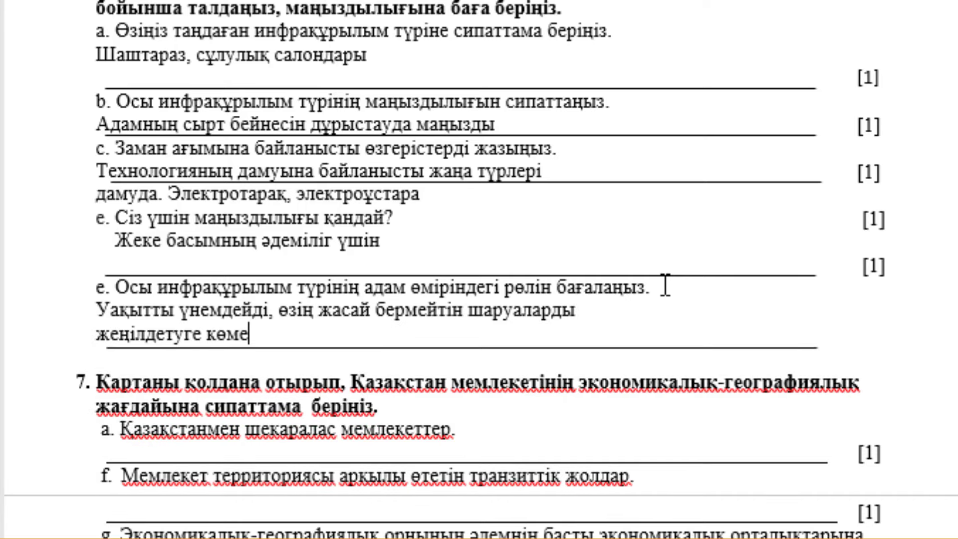
text(к)
- Answer 7a with Ресей, Қытай, Өзбекстан, Қырғызстан, Түркменстан, and add an unnumbered line under item f
scroll(369, 335, down, 3)
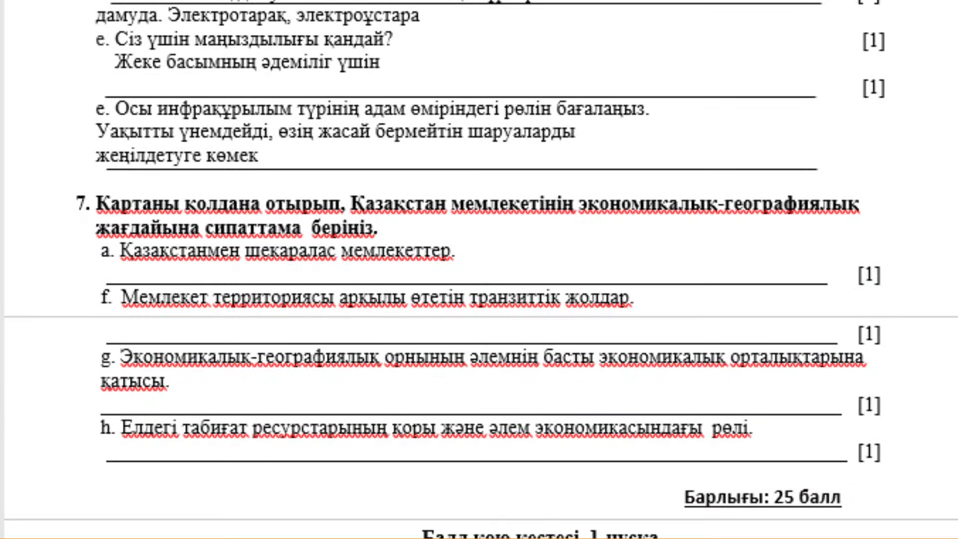
click(482, 250)
key(Return)
text(Р)
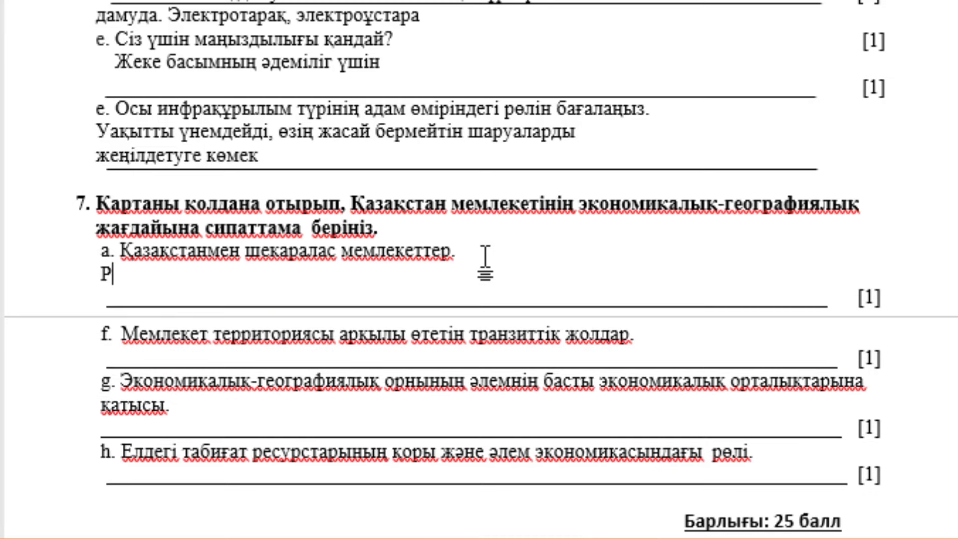
text(есей. )
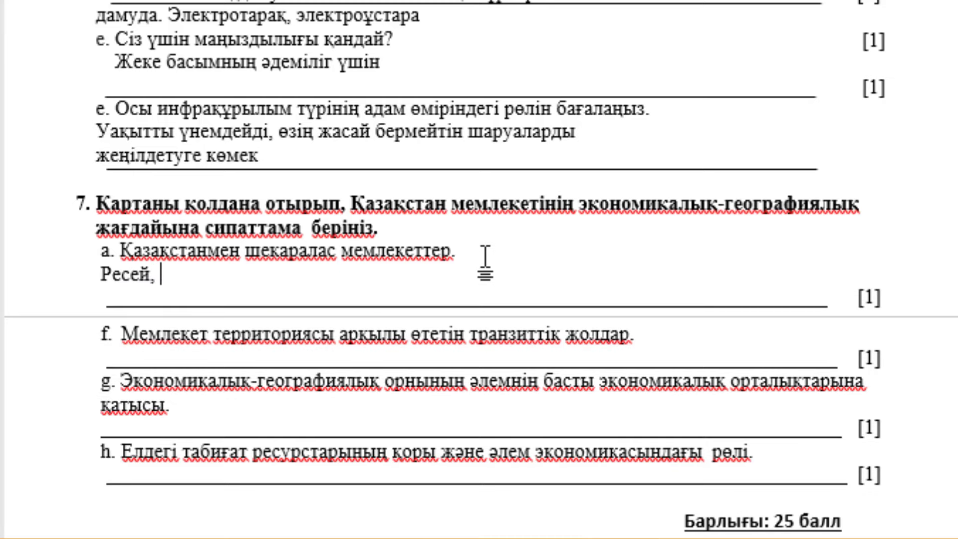
text(Қытай,)
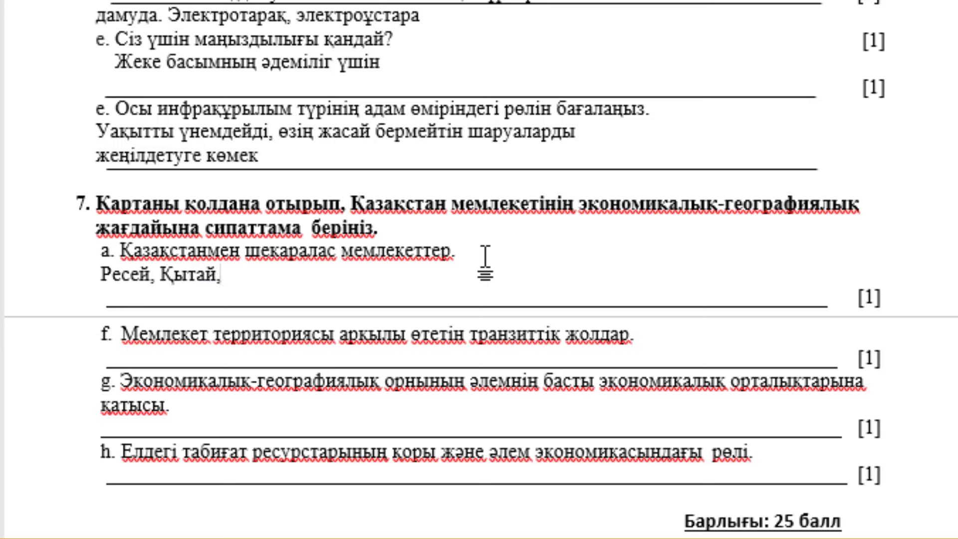
text( Өзбекста)
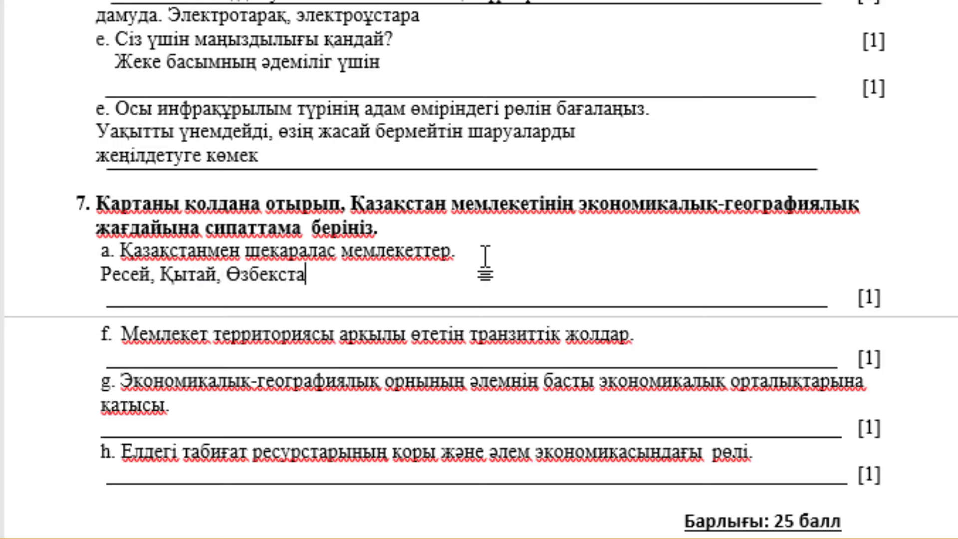
text(н, Қ)
text(ырғызса)
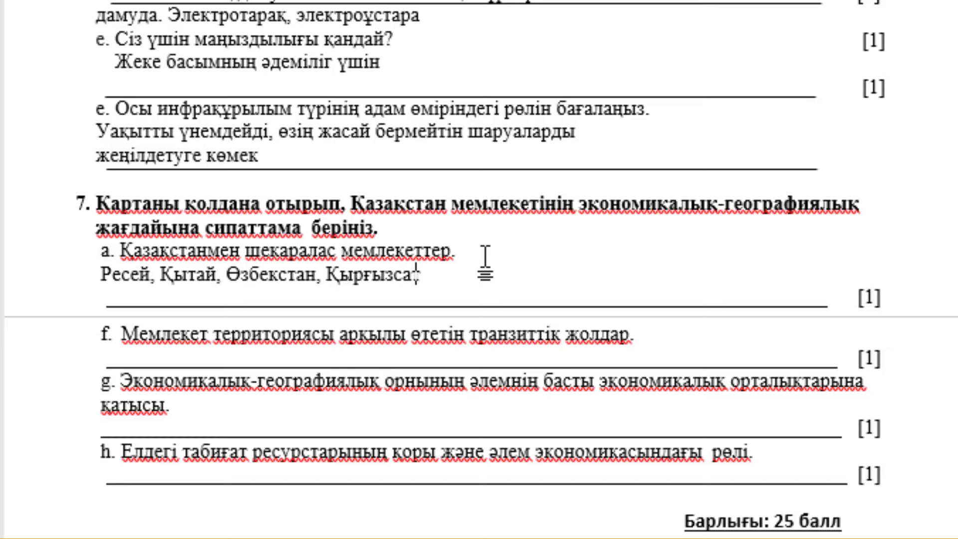
text(т)
key(BackSpace)
key(BackSpace)
text(тан)
text(, Т)
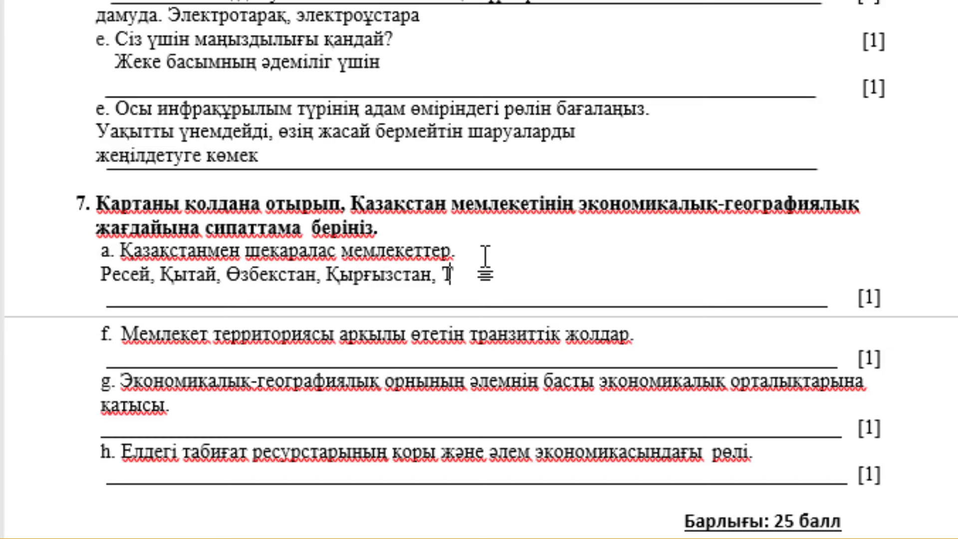
text(үрі)
text(кменстан)
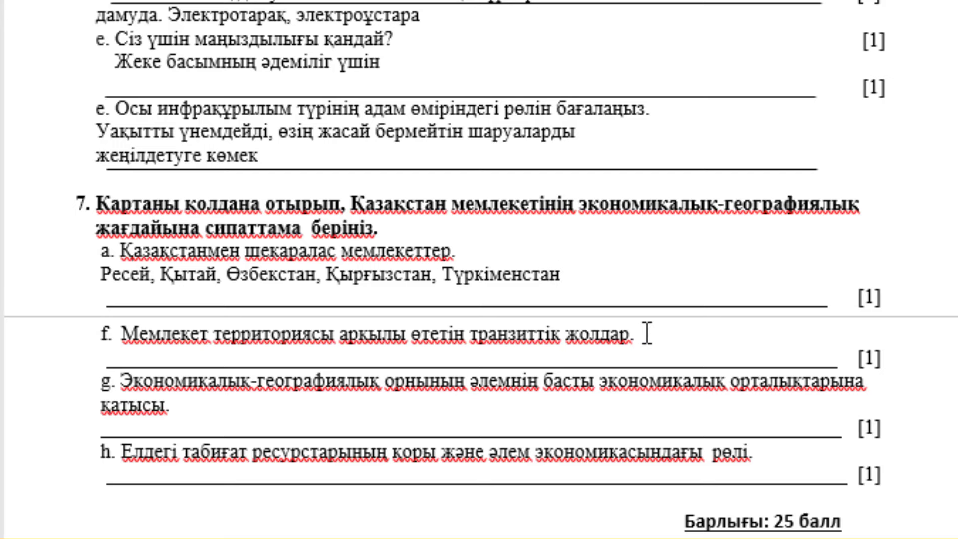
key(Return)
key(BackSpace)
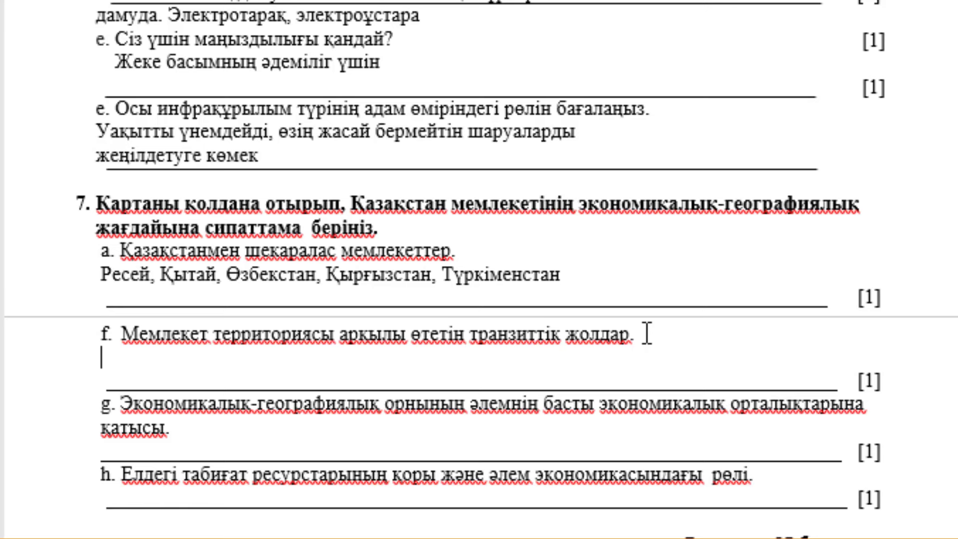
- Answer item f with 'Азия – Европа, Ресй - Китай, Батыс Европа - Китай'
text(Азия –)
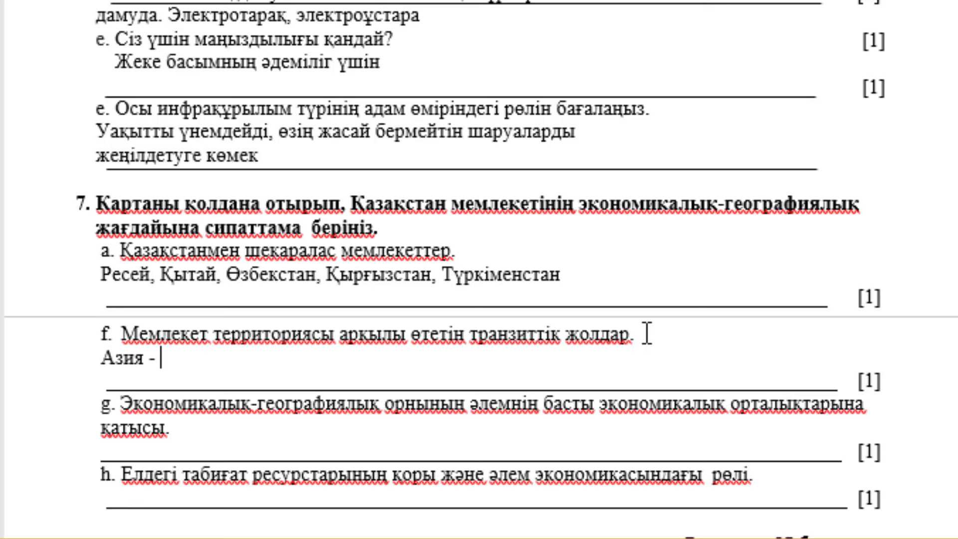
text( Европаб)
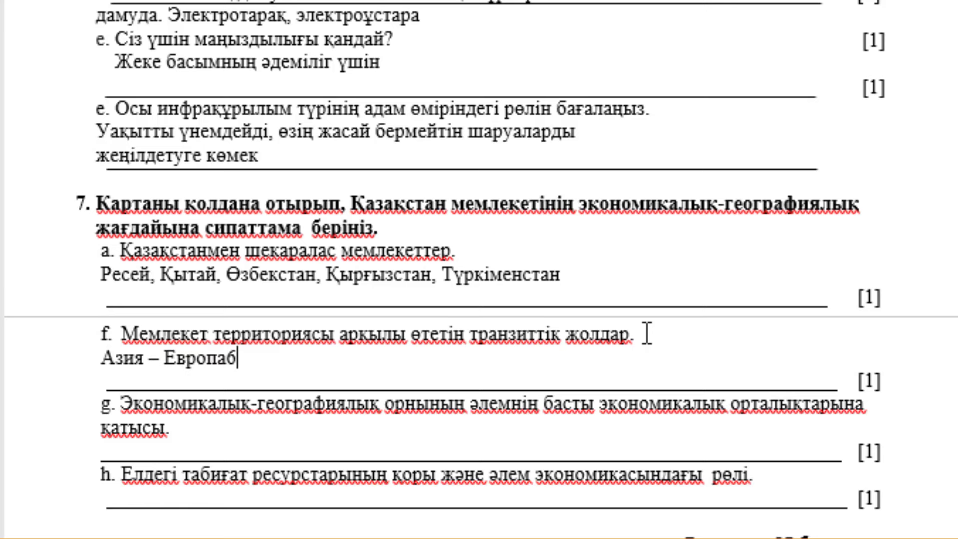
key(BackSpace)
text(, Рес)
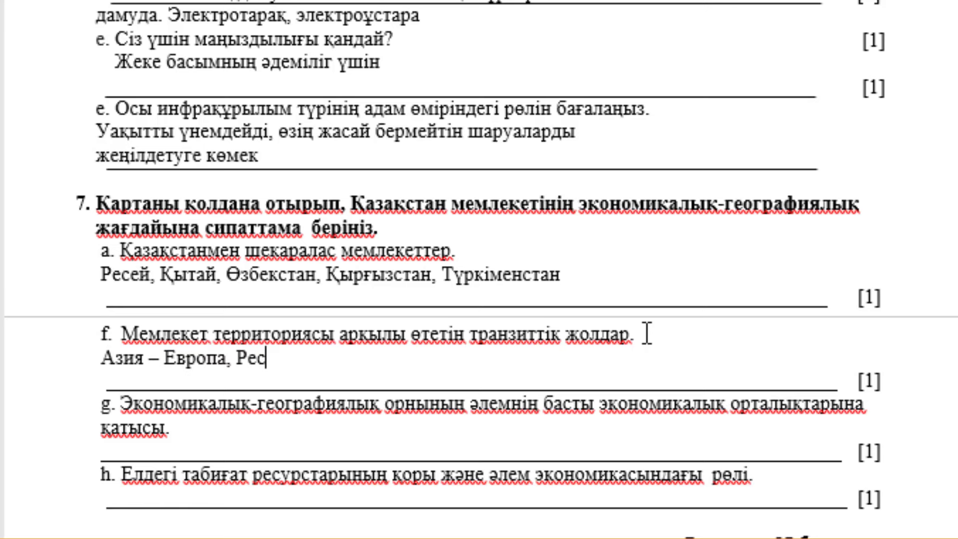
text(й - Кита)
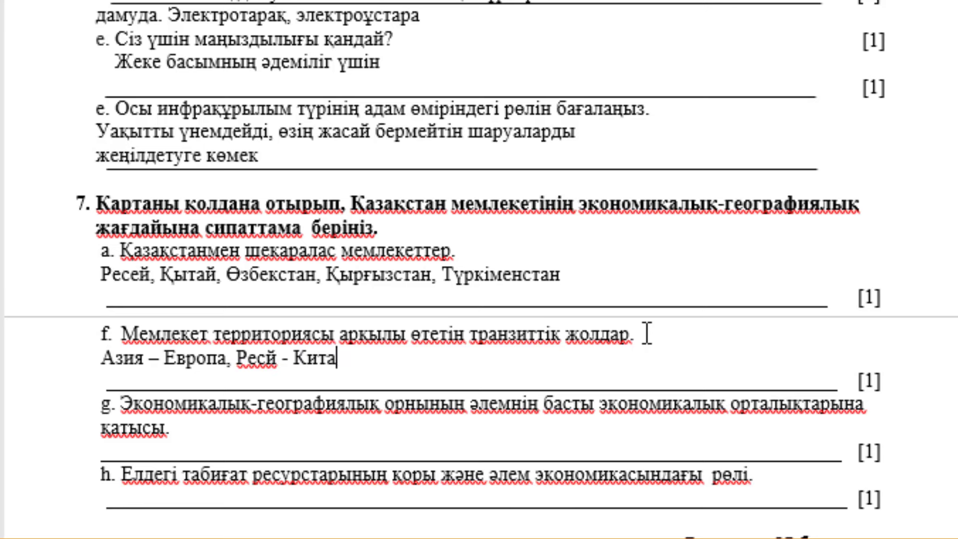
text(й, Б)
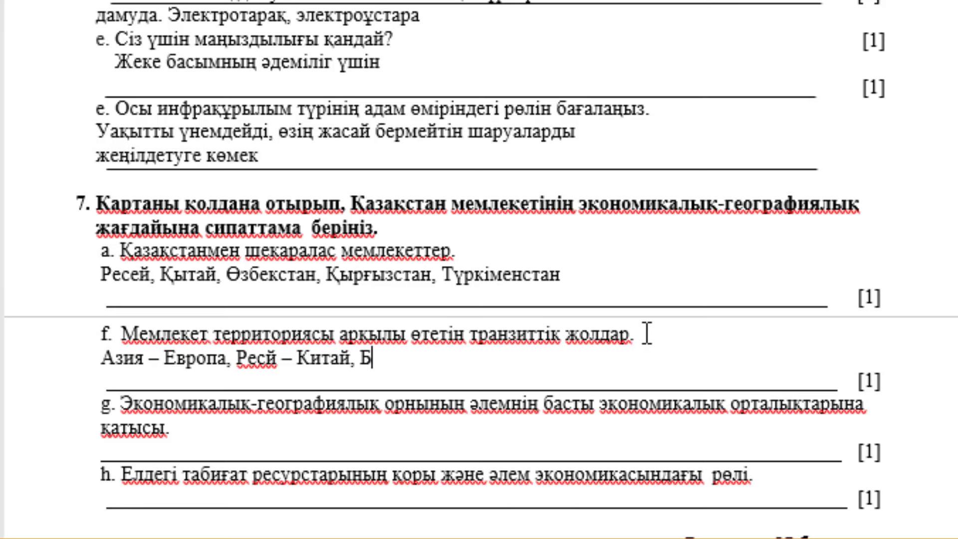
text(атыс Евр)
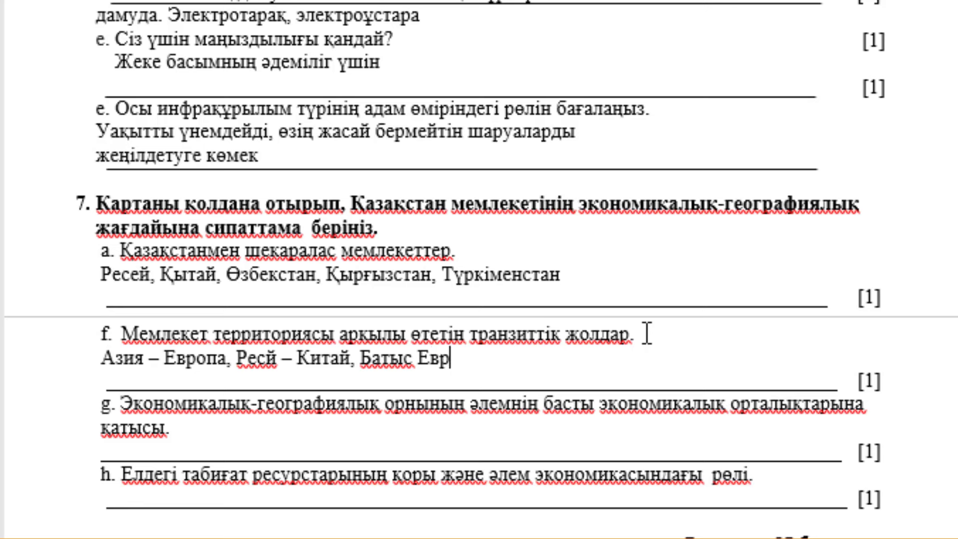
text(опа - )
text(Китай)
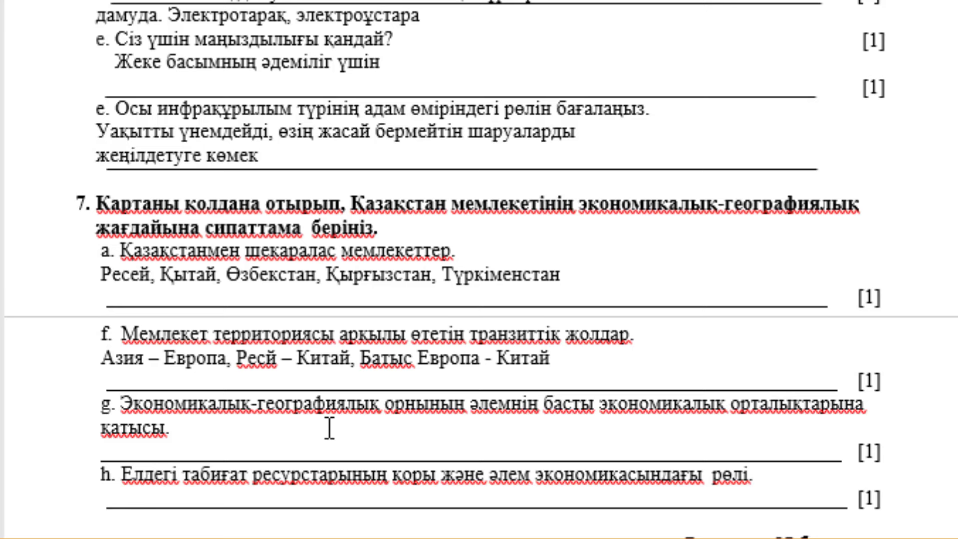
- Answer item g on an unnumbered line below it: 'Транзиттік мемлекет'
click(291, 422)
key(Return)
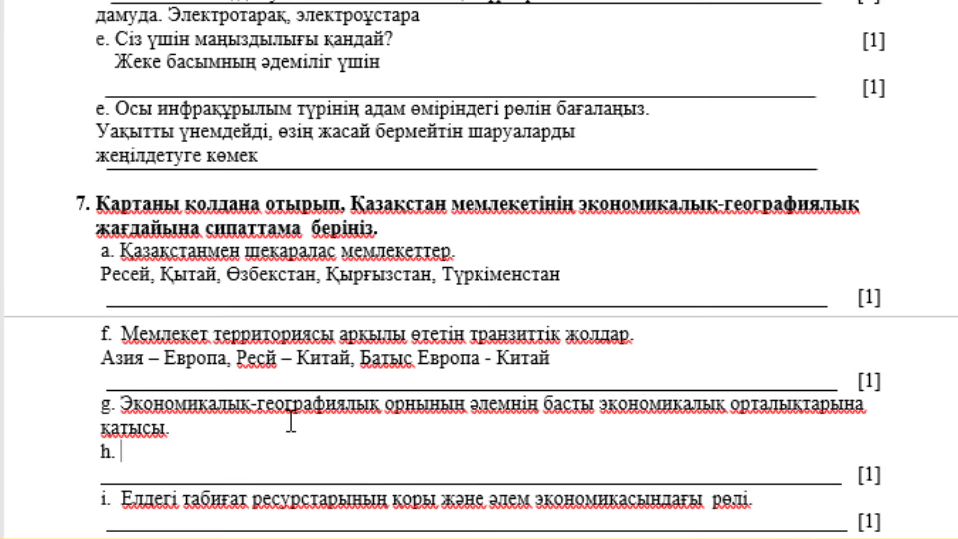
key(BackSpace)
text(Тран)
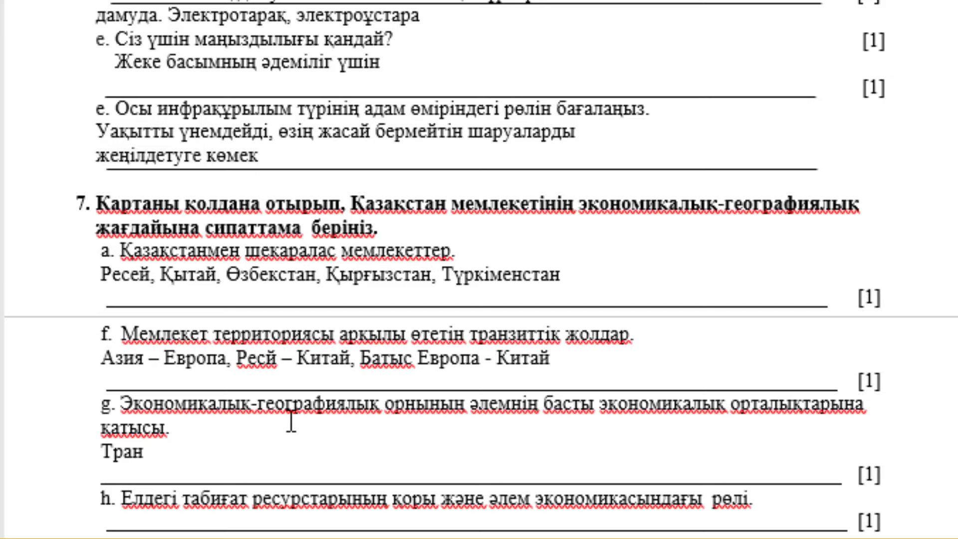
text(зит)
text(тік)
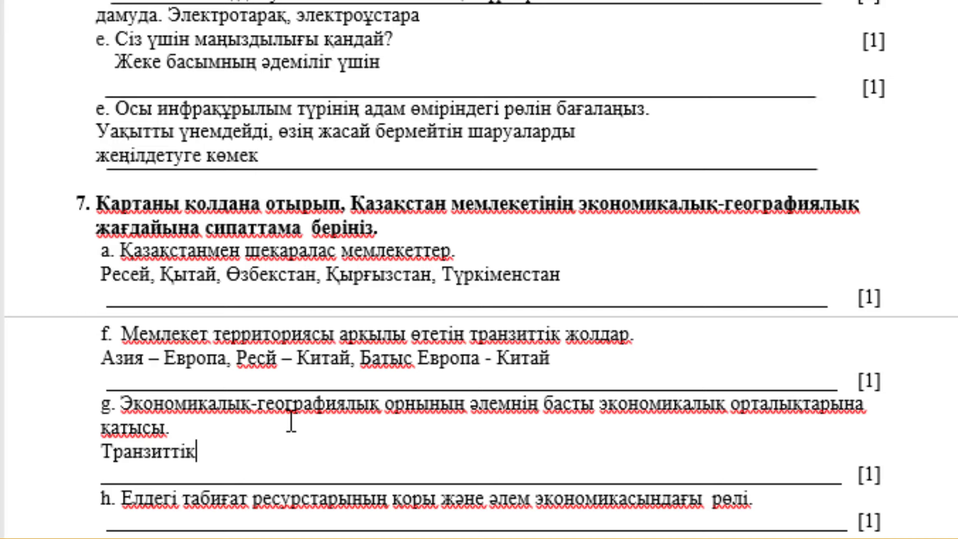
text( мемлек)
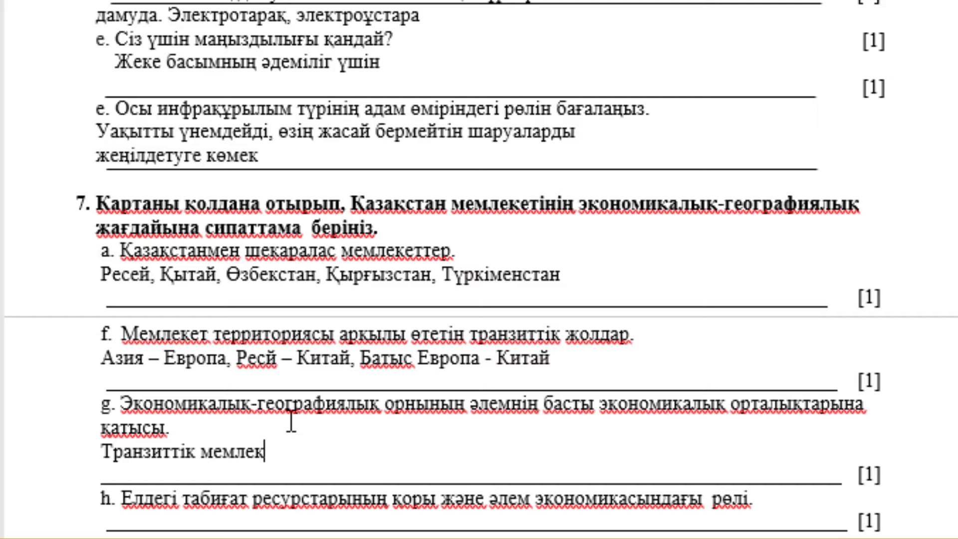
text(ет)
- Answer item h with 'Жер қорынан 9-орын , химиялық элементтердің 103 астам түрі бар.'
scroll(292, 422, down, 2)
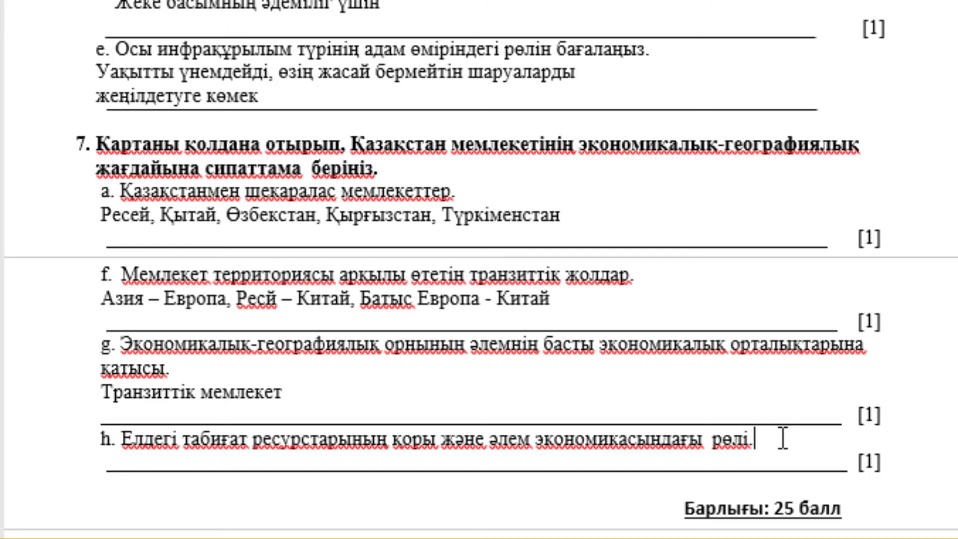
key(Return)
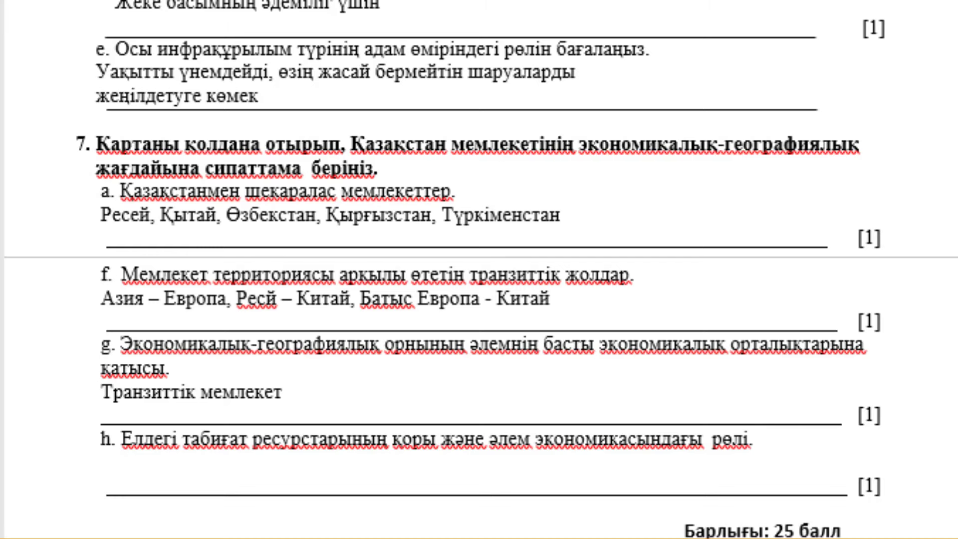
text(Жер қ)
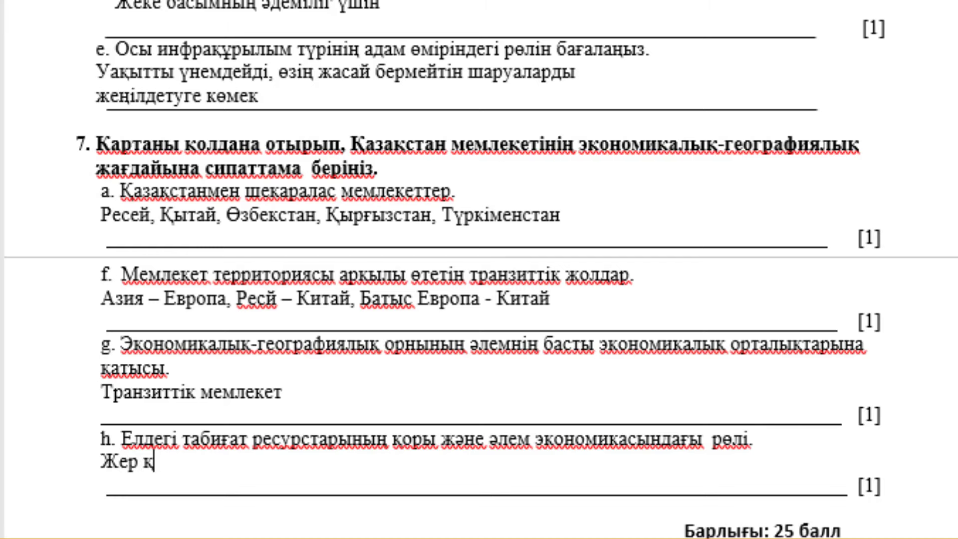
text(орынан)
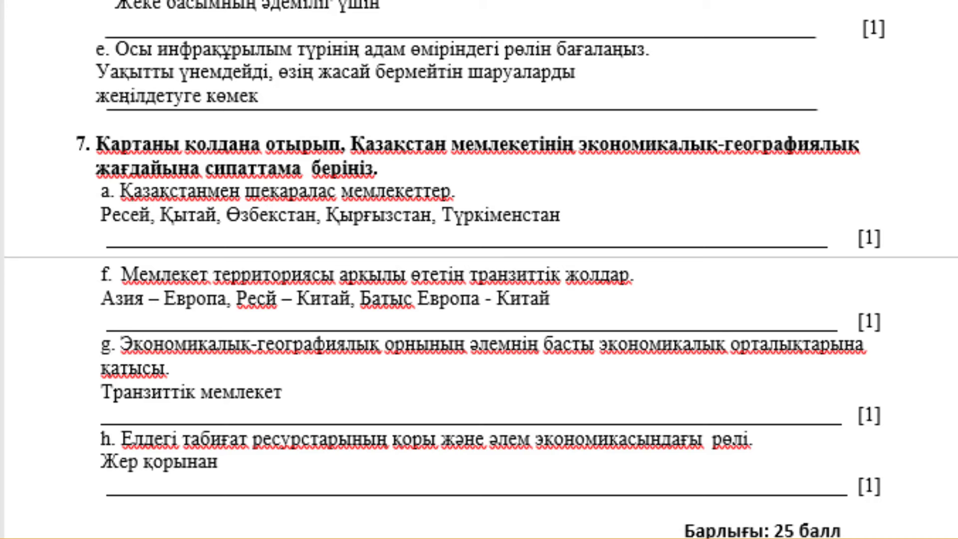
text( 9-)
text(оры)
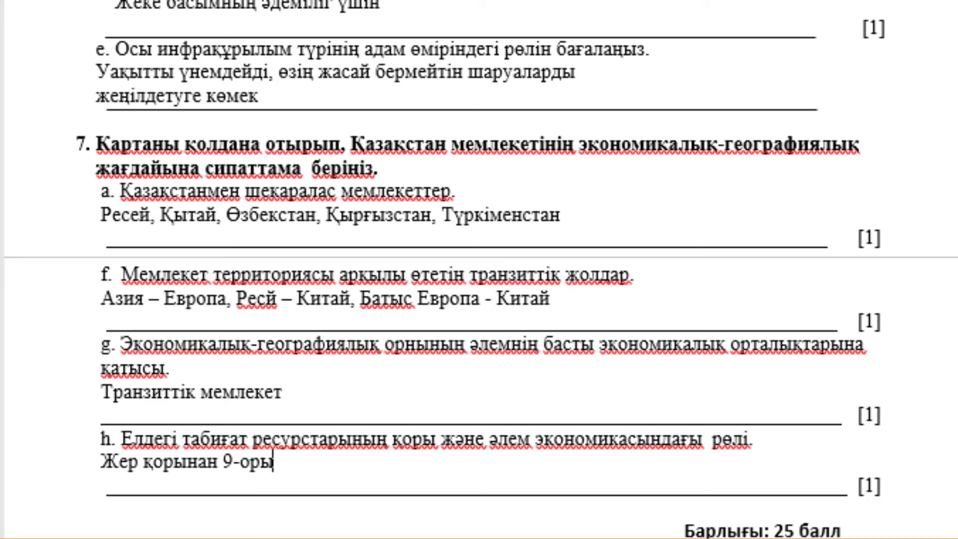
text(н , )
text(химиял)
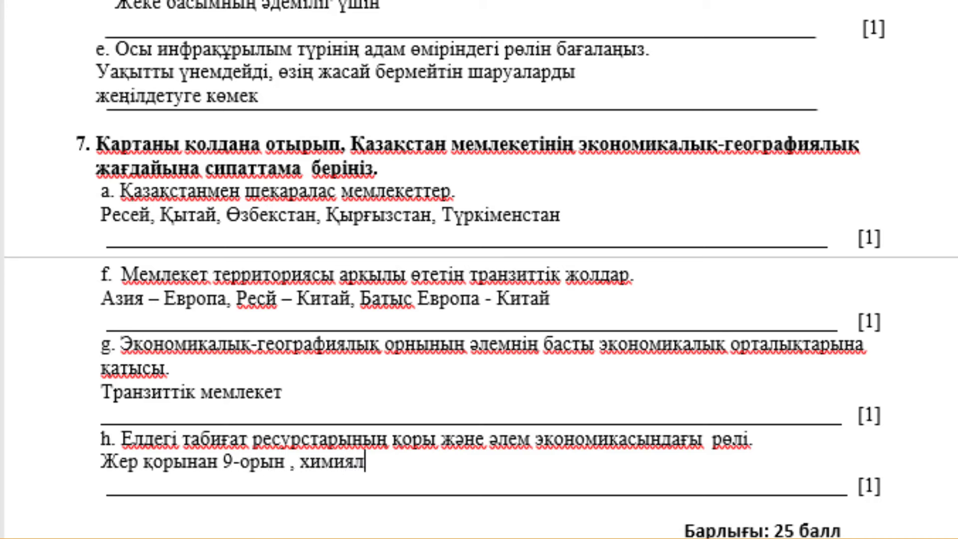
text(ық )
text(эле)
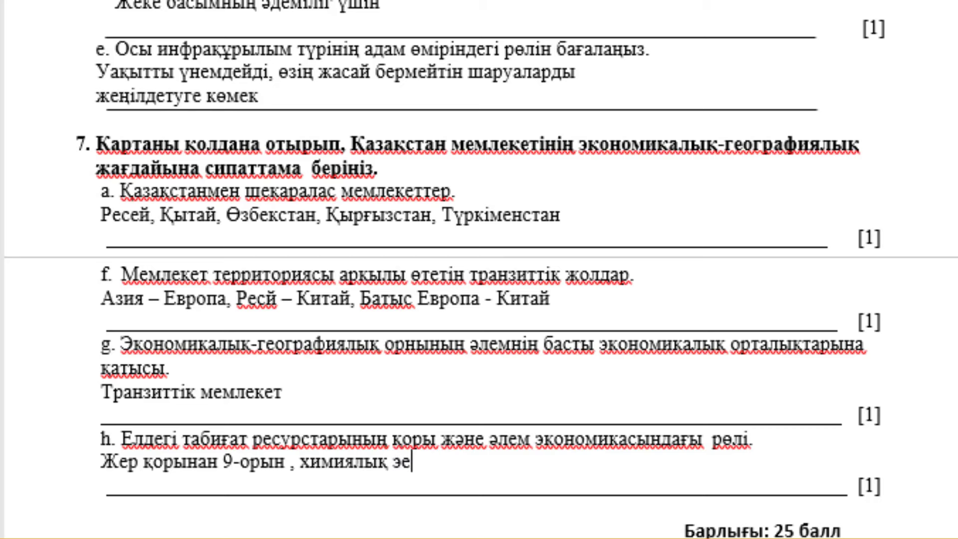
key(BackSpace)
text(лементтерді)
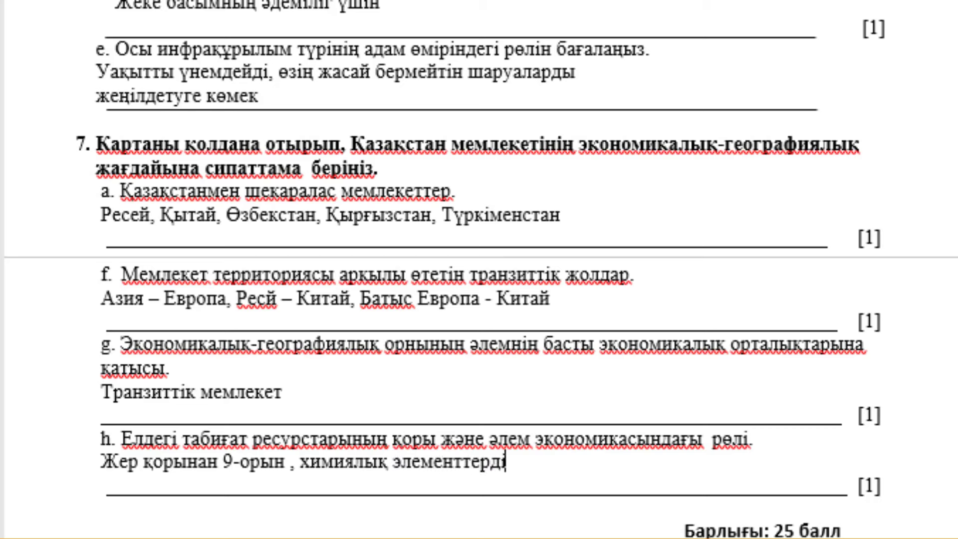
text(ң )
text(103 )
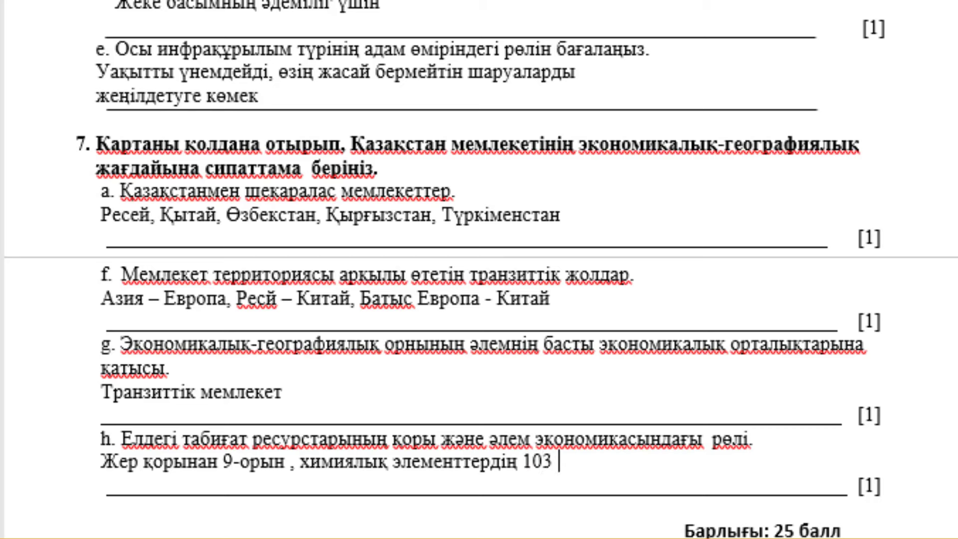
text(астам )
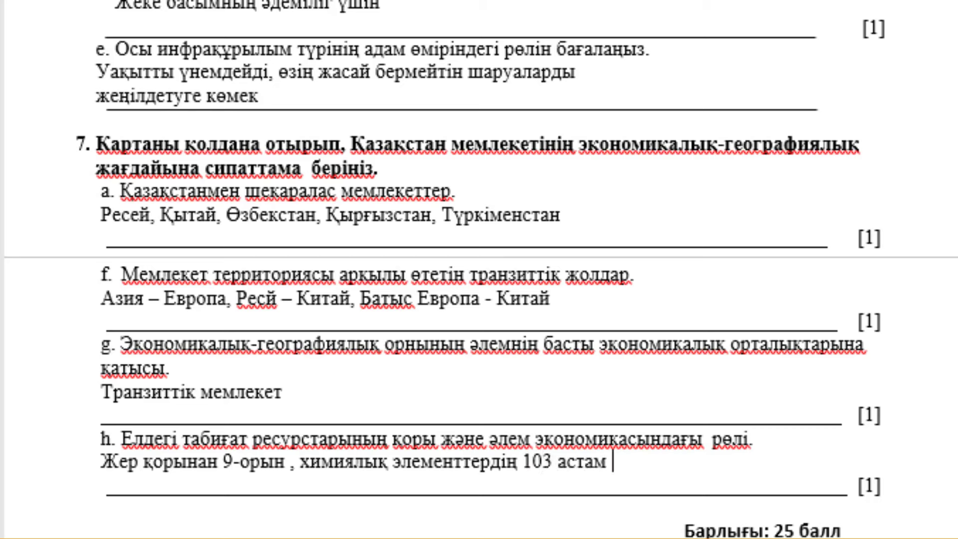
text(түрі ба)
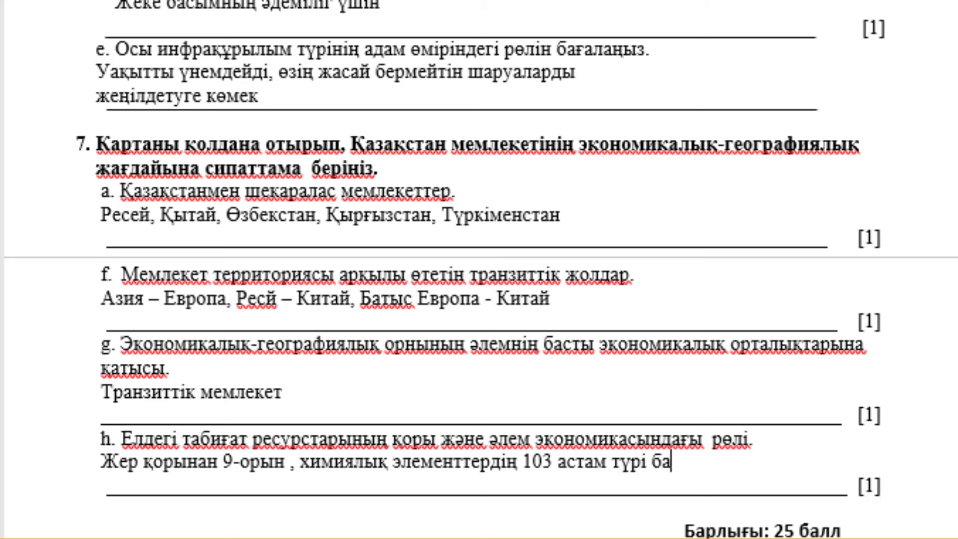
text(р.)
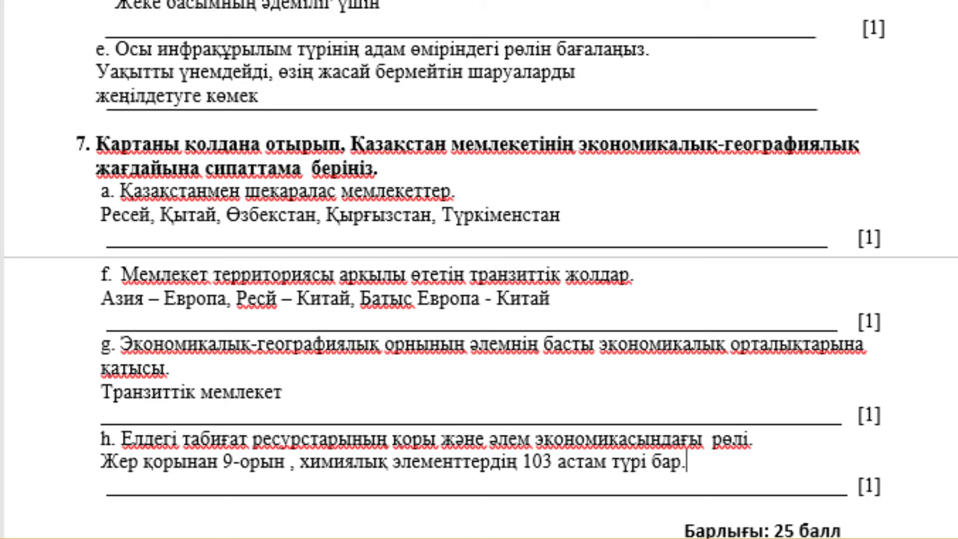